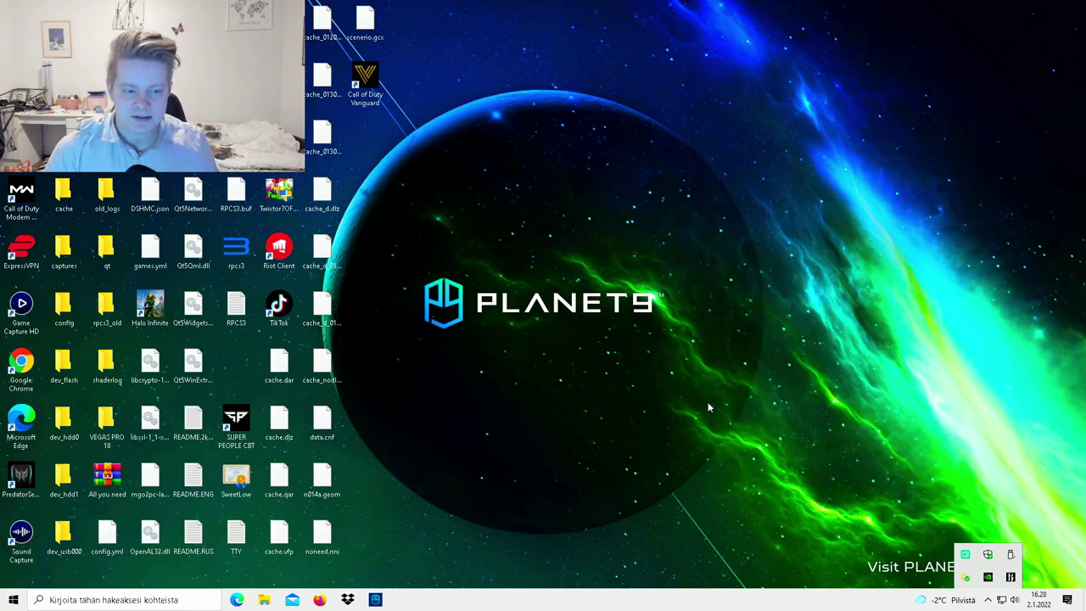
Open the NVIDIA Control Panel and select a 240 Hz refresh rate for the 1920 × 1080 display
click(589, 406)
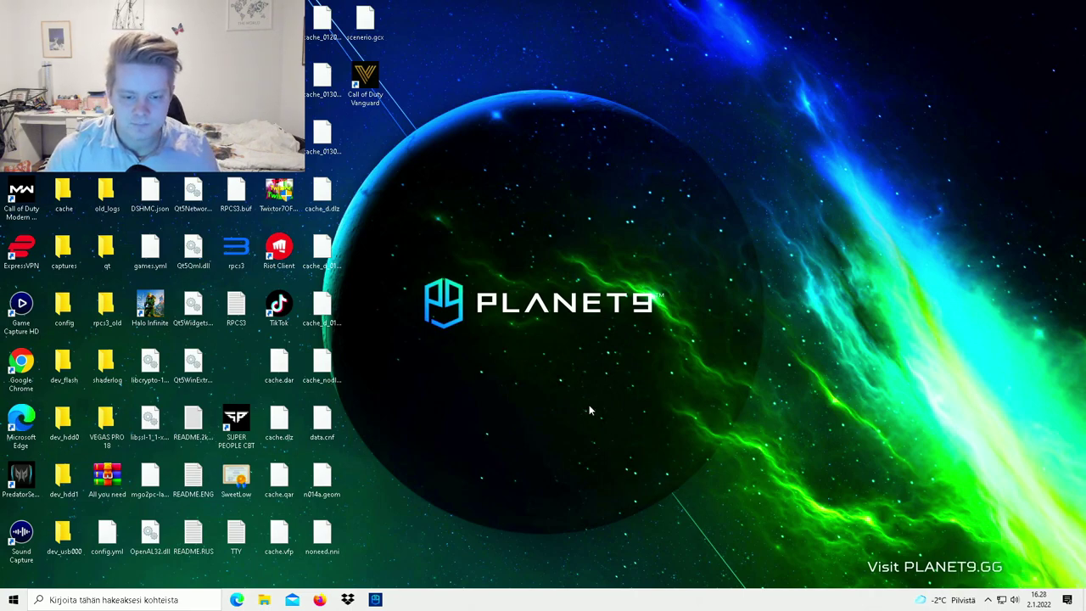
right_click(488, 349)
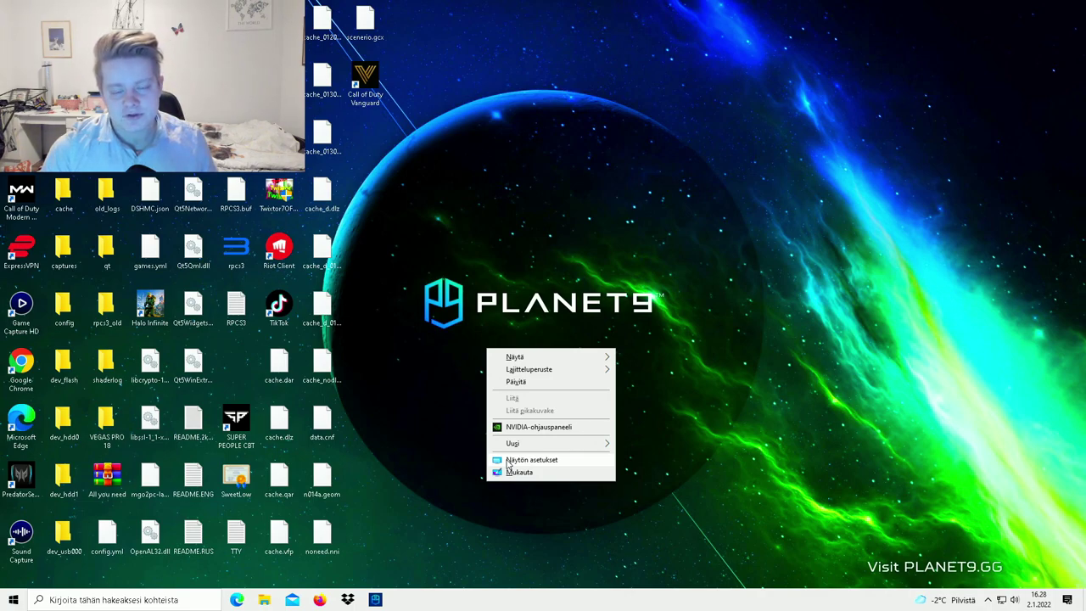
click(542, 428)
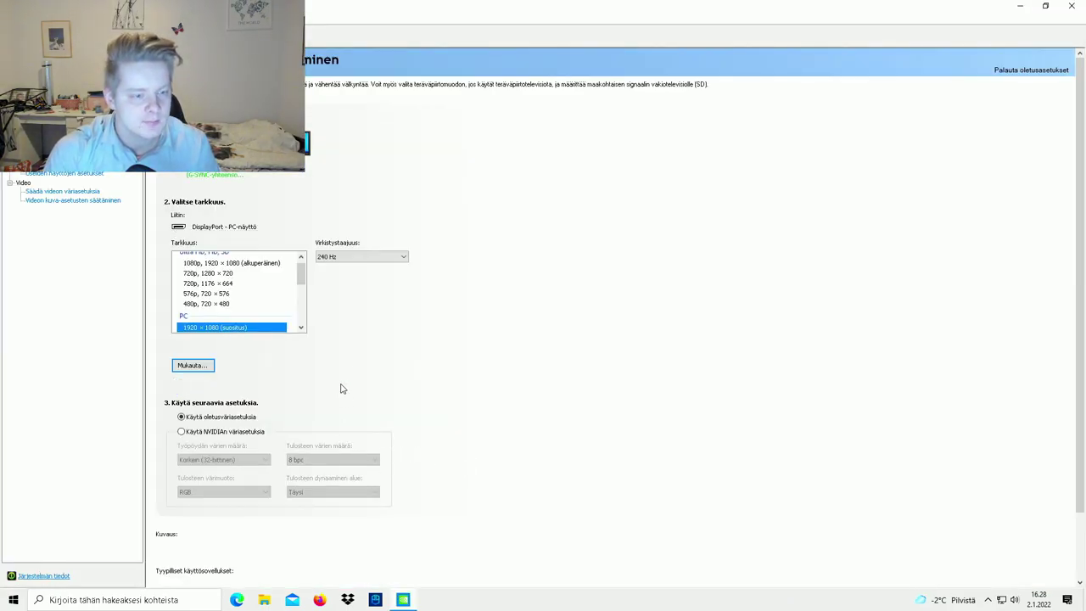
scroll(338, 365, down, 1)
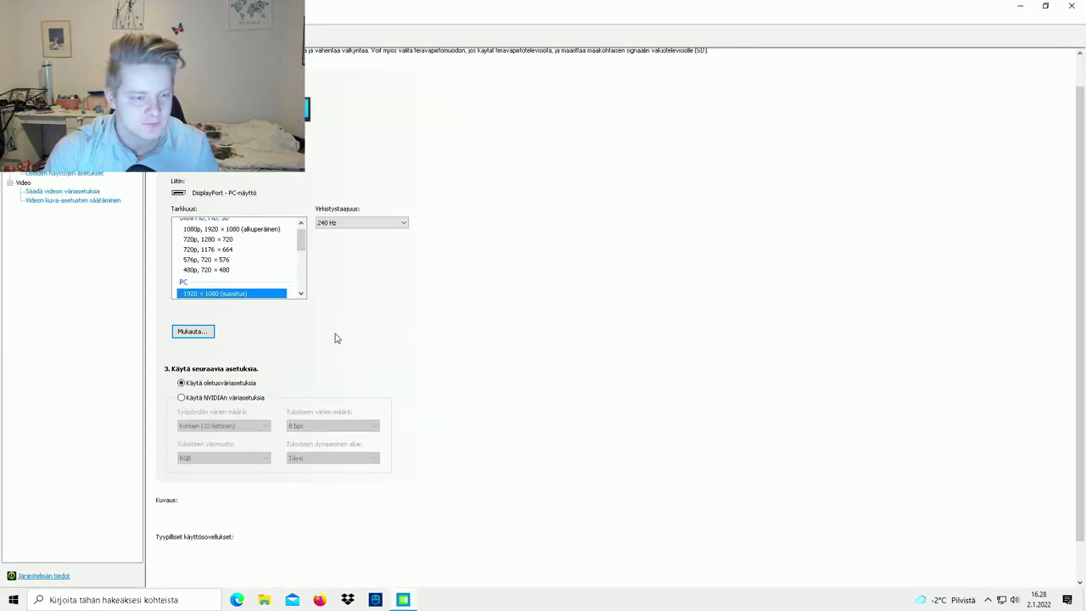
click(384, 225)
click(387, 234)
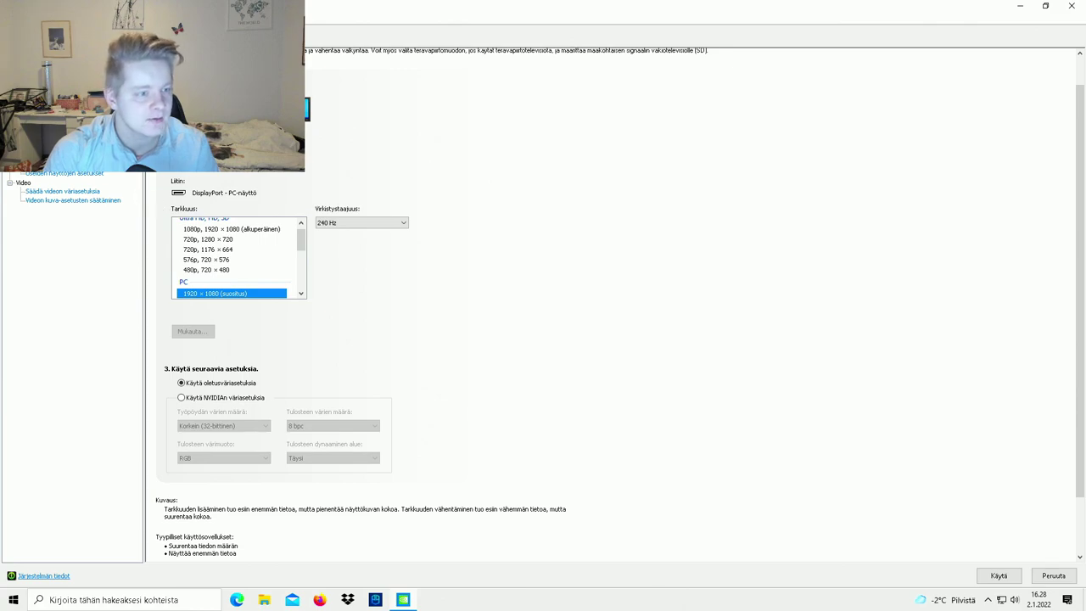
Review the NVIDIA colour settings and the 3D image preview settings, and close the control panel without applying changes
click(73, 200)
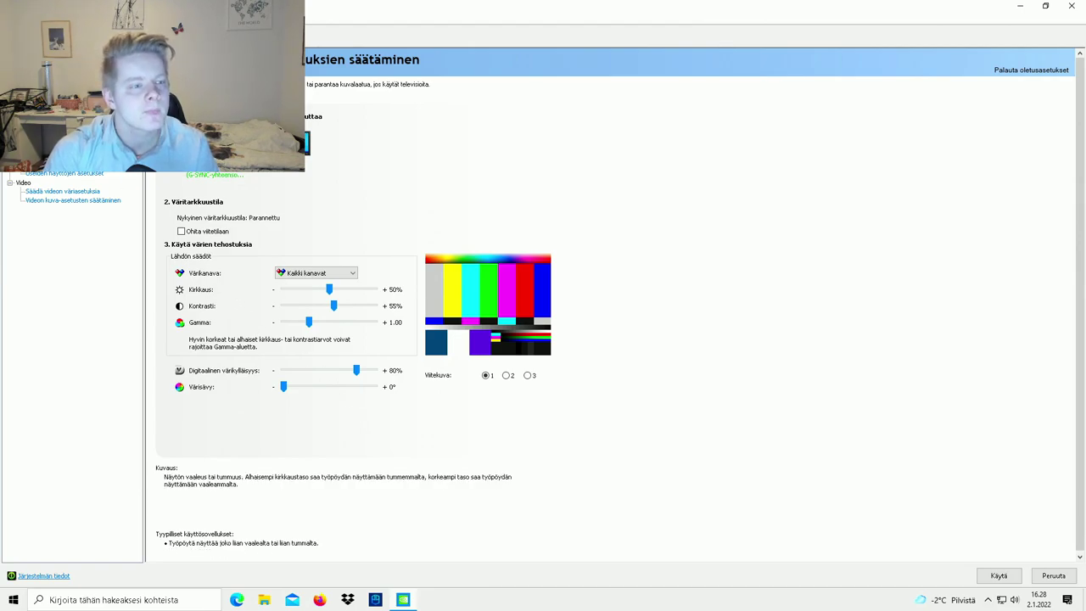
click(68, 71)
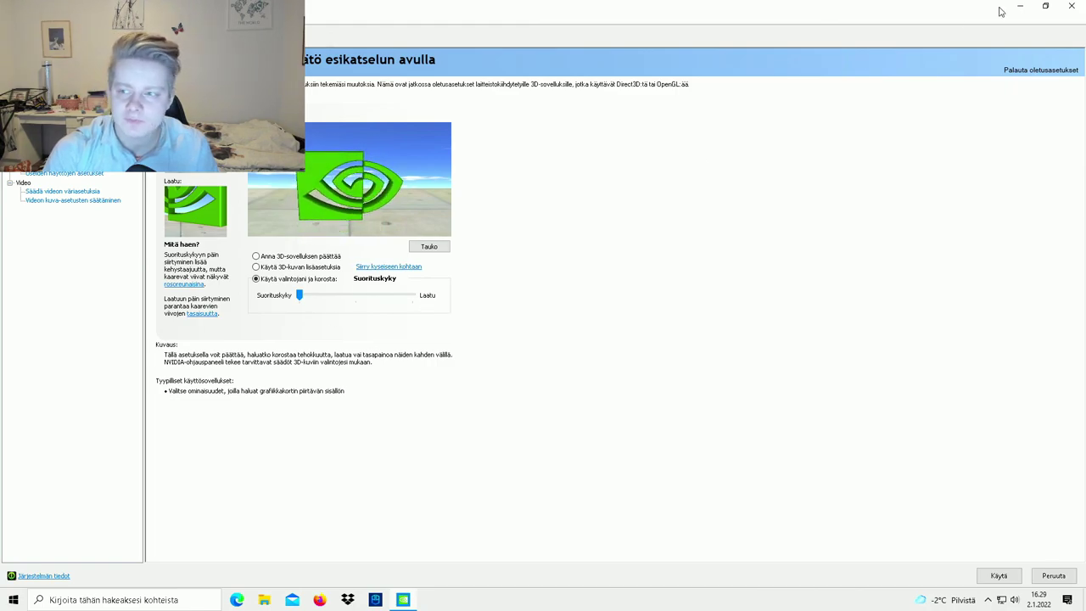
click(1077, 9)
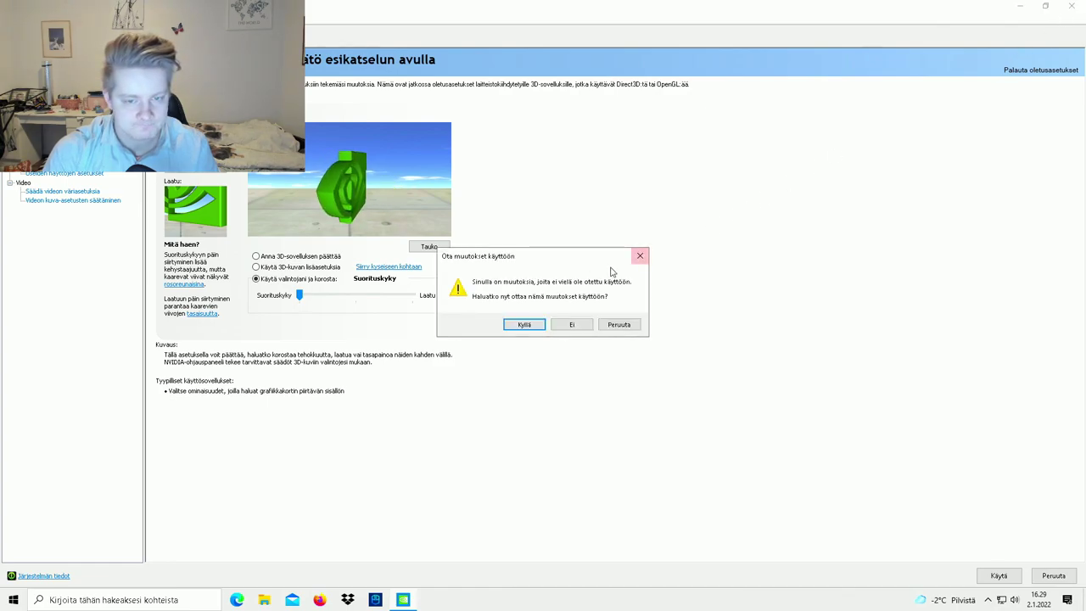
click(569, 327)
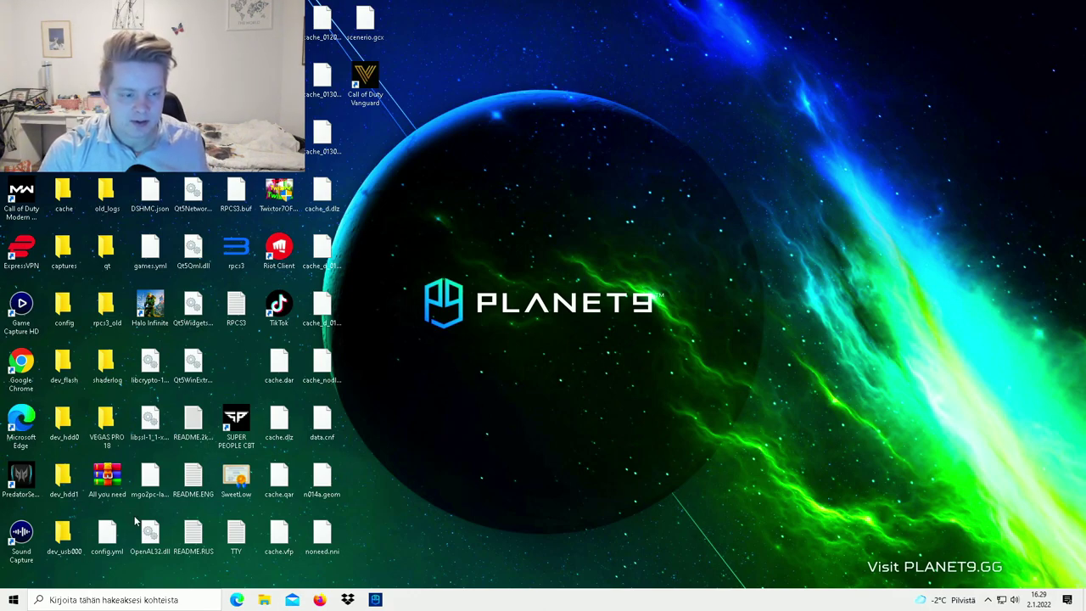
Examine the available power plans in the additional power settings of Windows and close the settings
click(21, 603)
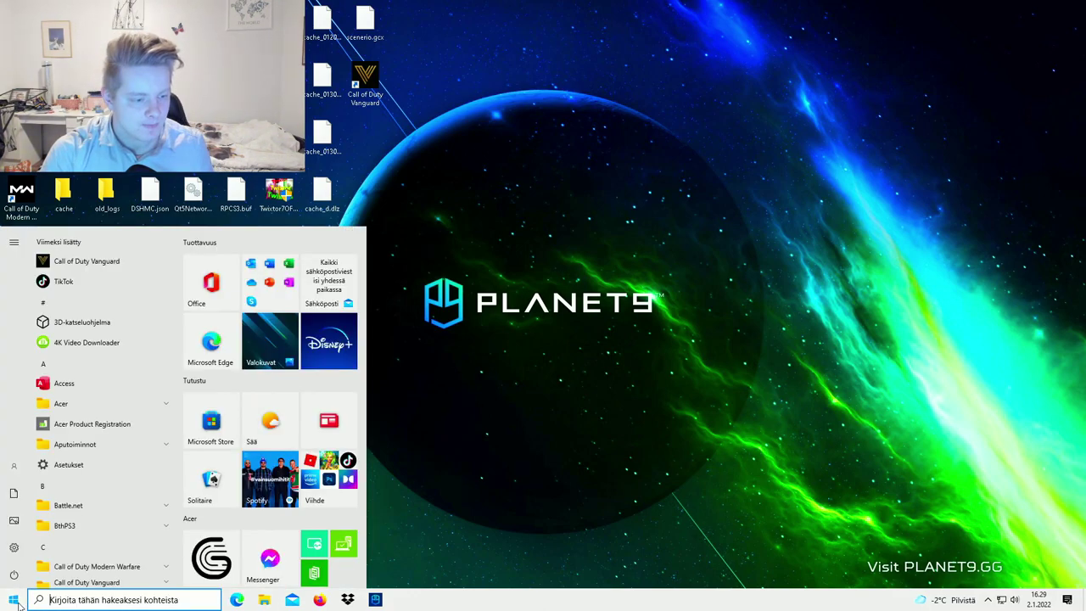
click(25, 550)
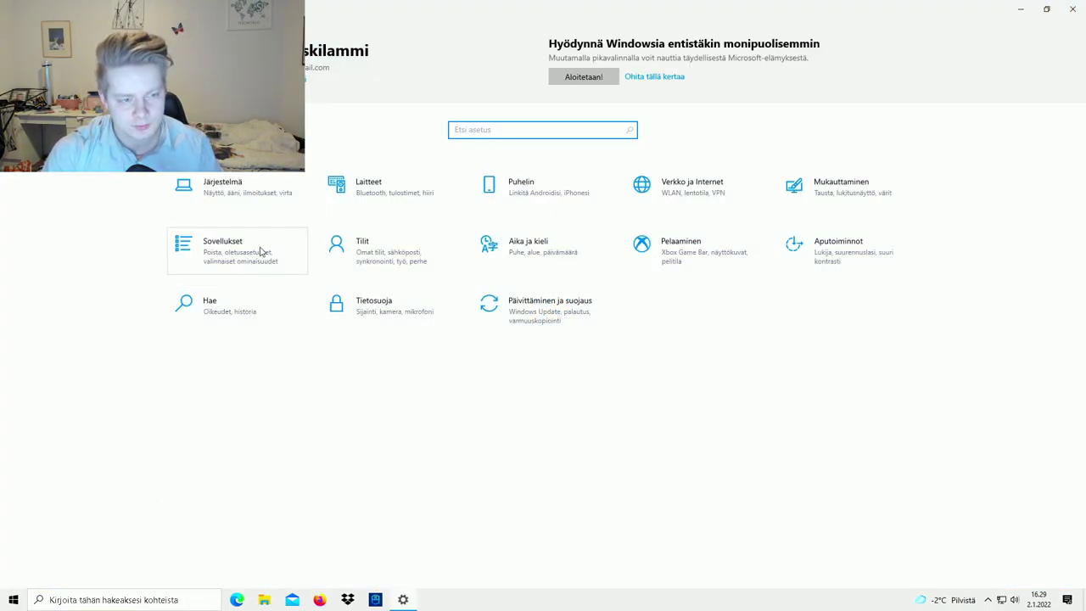
click(265, 196)
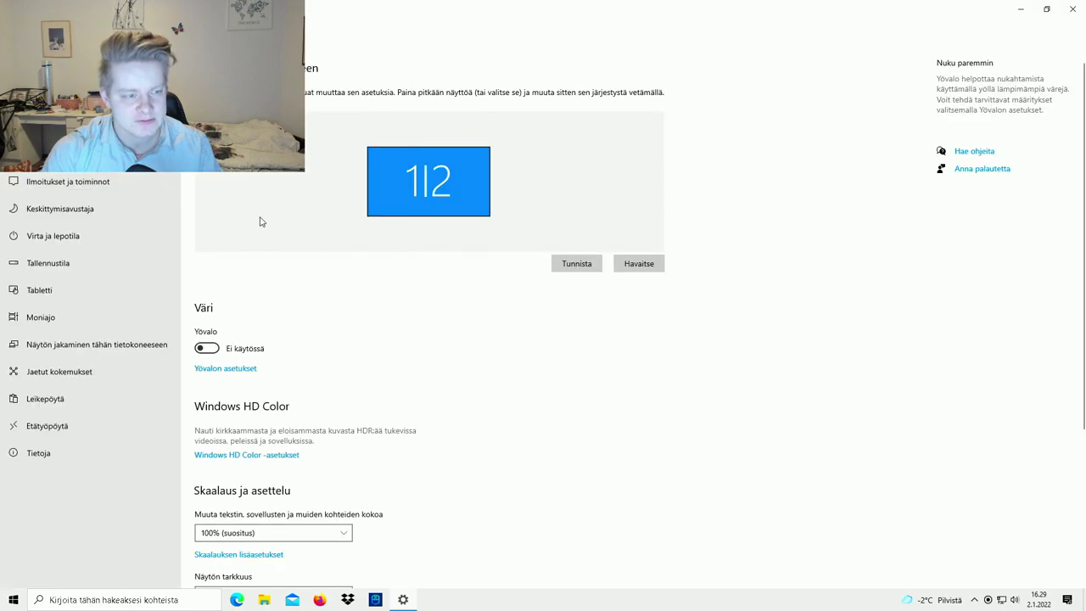
click(79, 241)
click(967, 157)
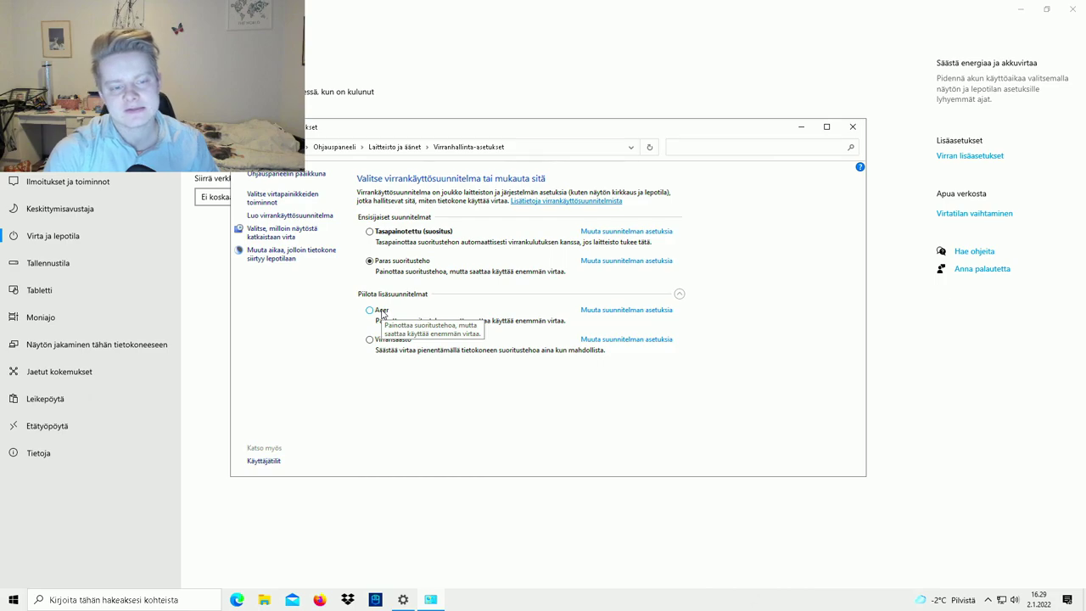
click(852, 126)
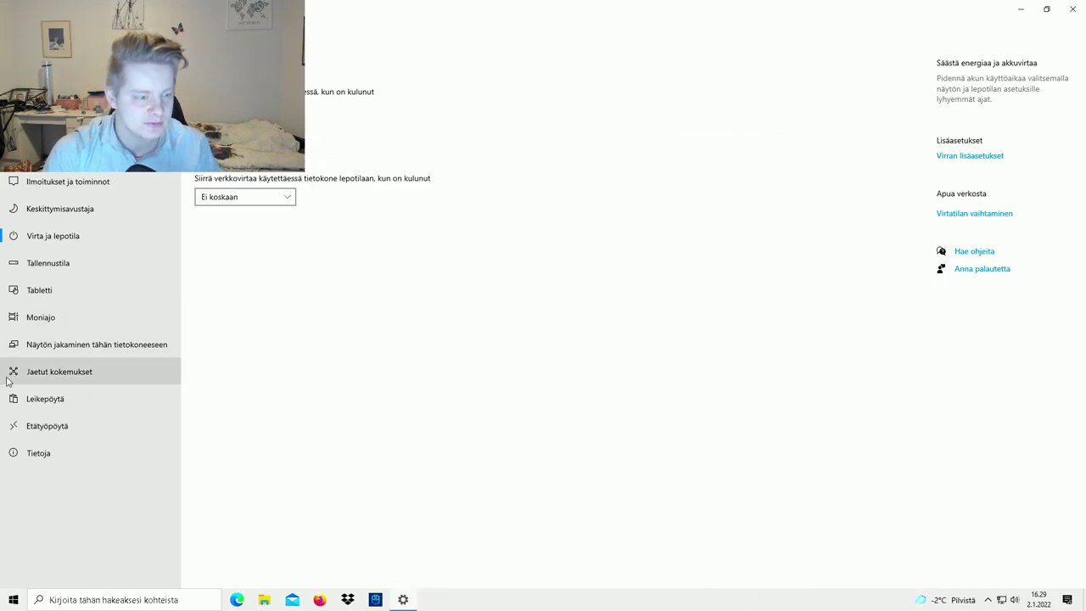
click(1079, 7)
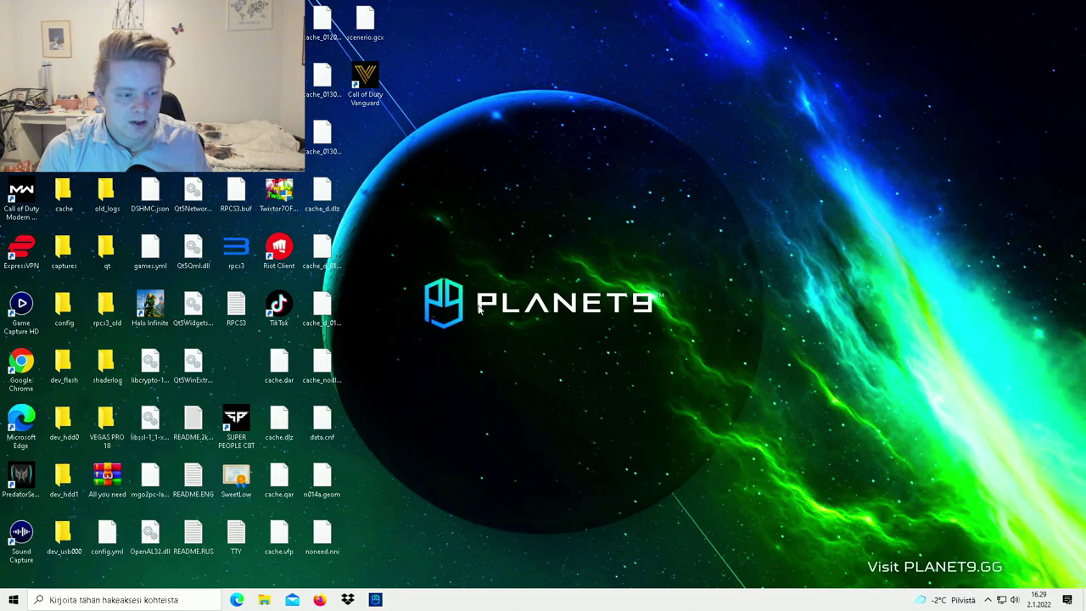
In the Windows graphics settings for gaming, save the graphics preference of rpcs3 as Paras suorituskyky (high performance)
right_click(466, 387)
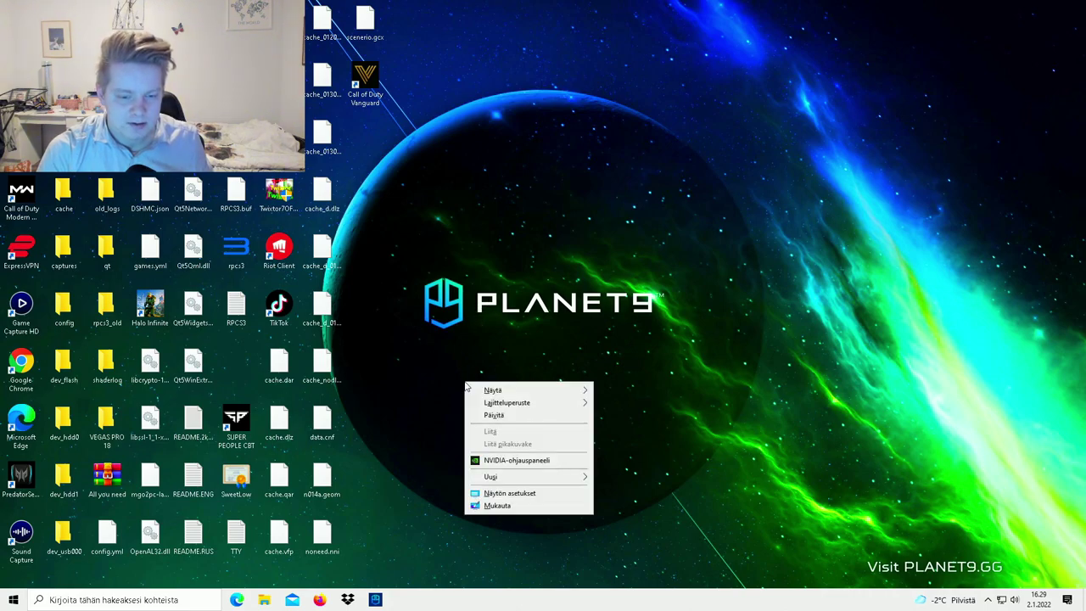
click(18, 600)
click(21, 600)
click(19, 599)
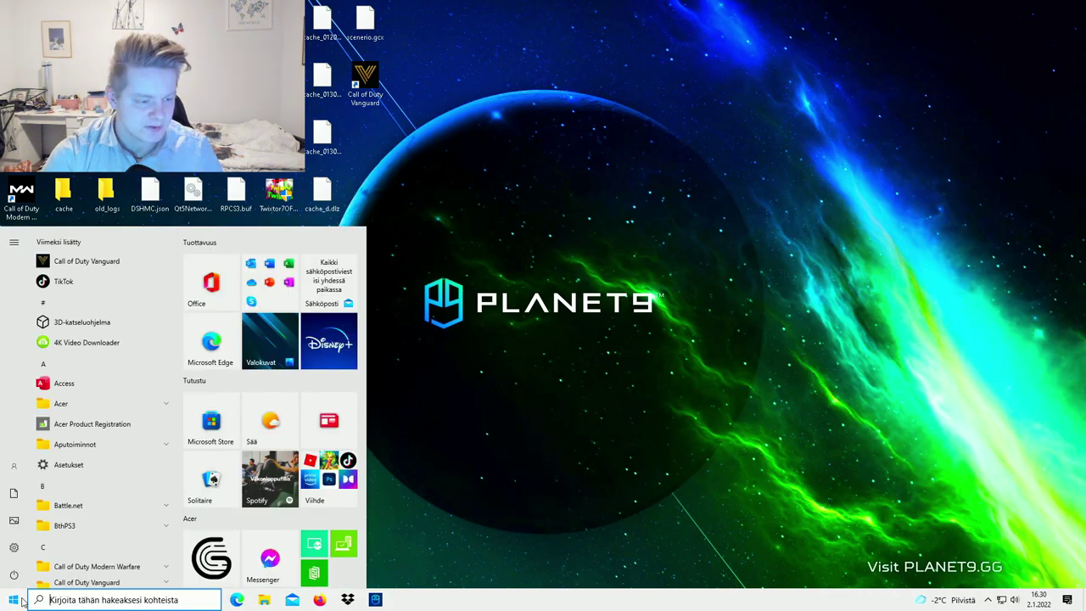
click(14, 542)
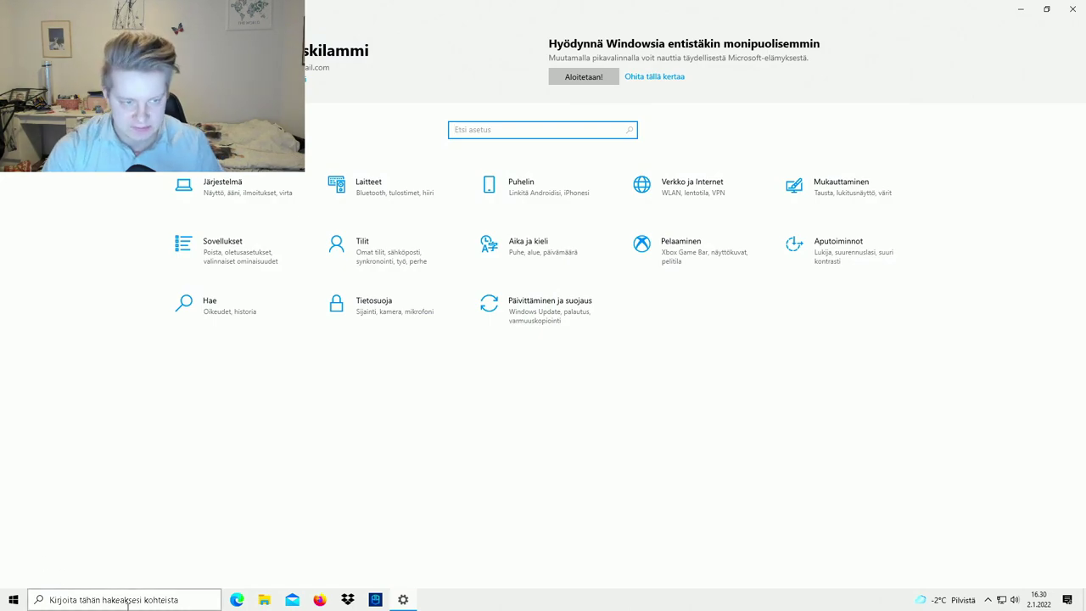
click(657, 265)
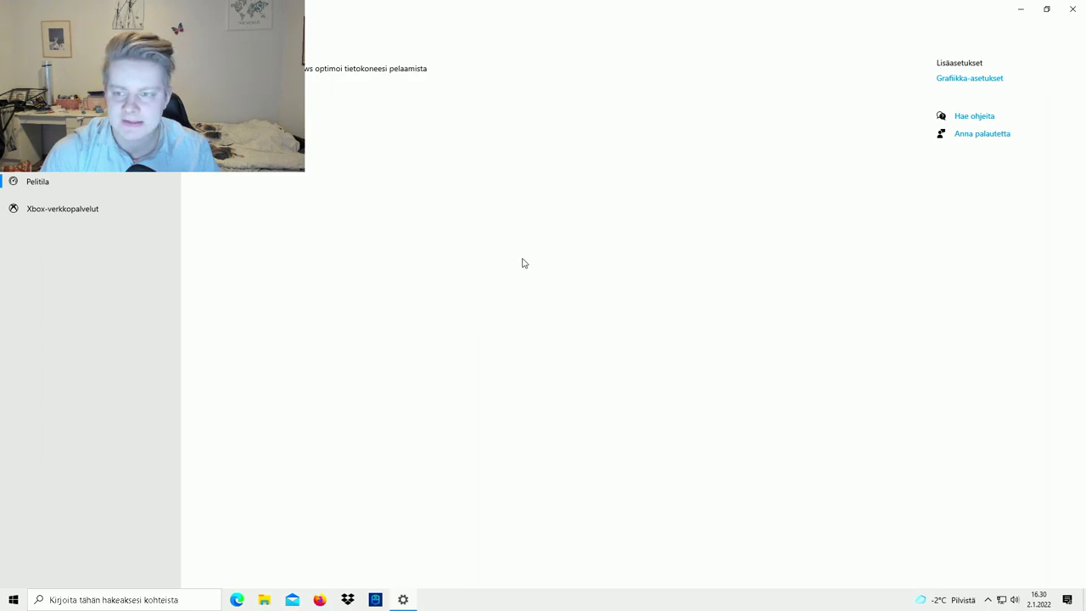
click(969, 78)
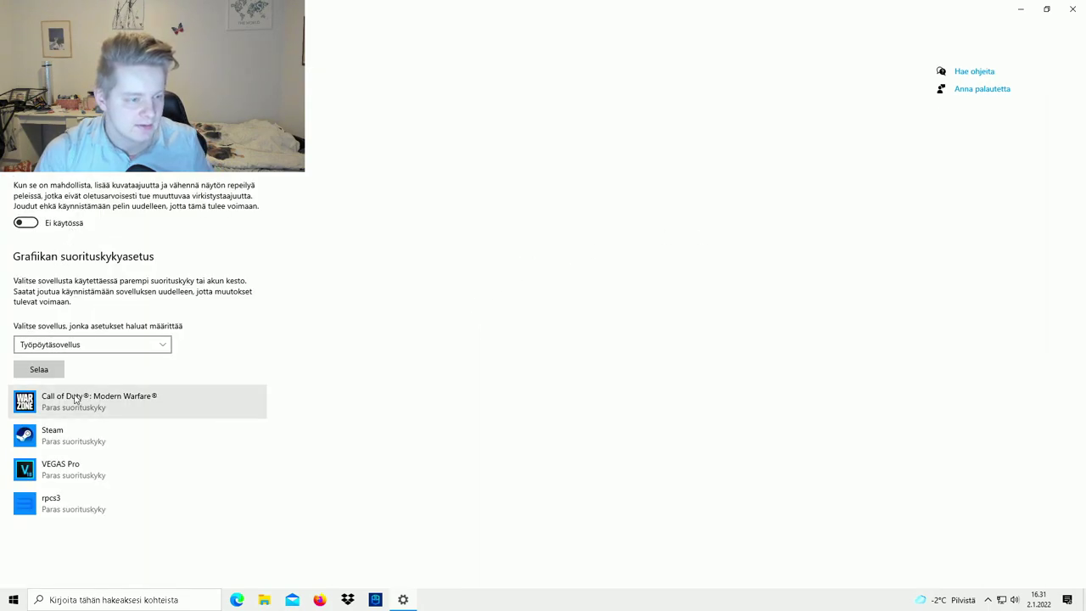
click(74, 509)
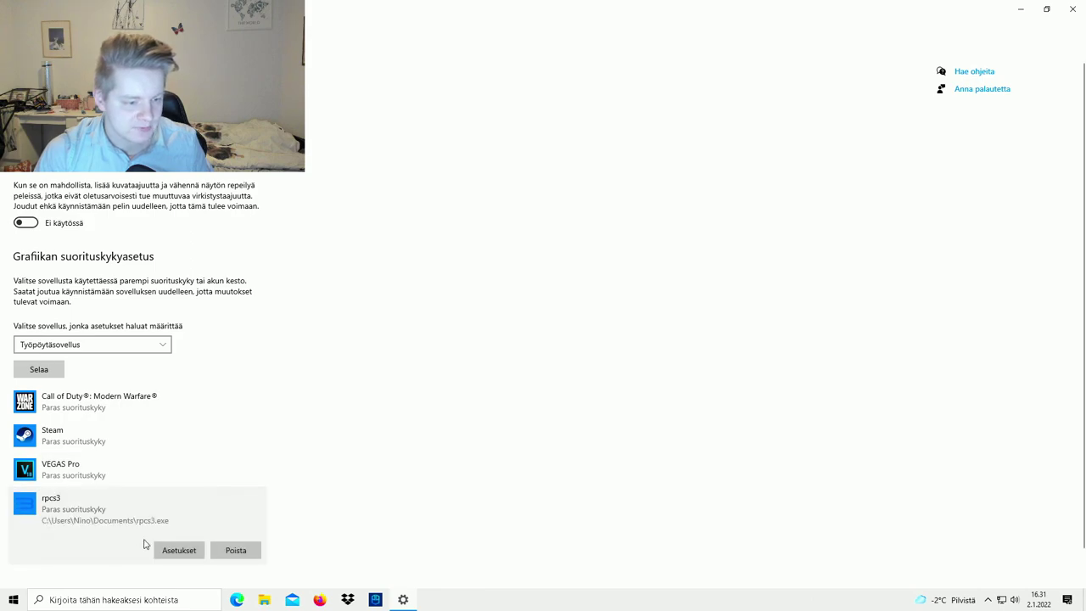
click(175, 550)
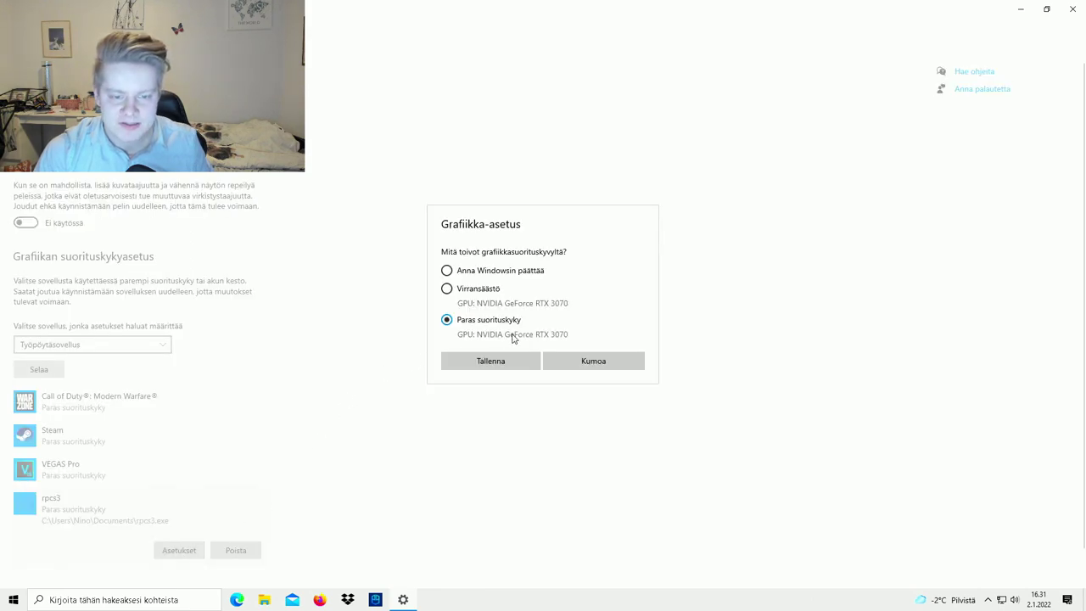
click(491, 360)
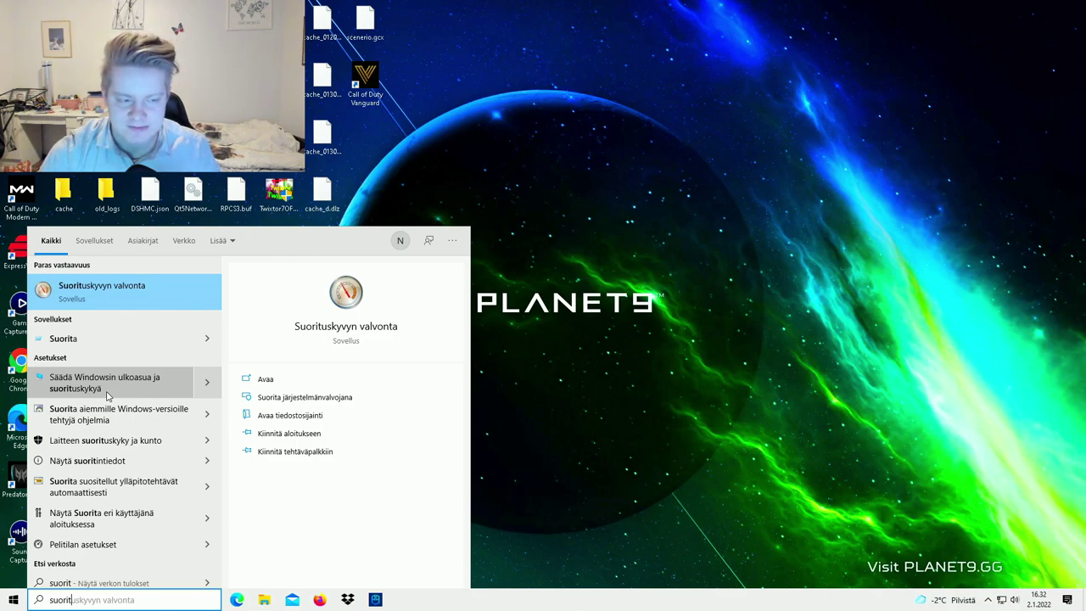
Set the Windows visual effects to Paras suorituskyky (best performance), check the advanced performance options, and accept the settings
click(108, 396)
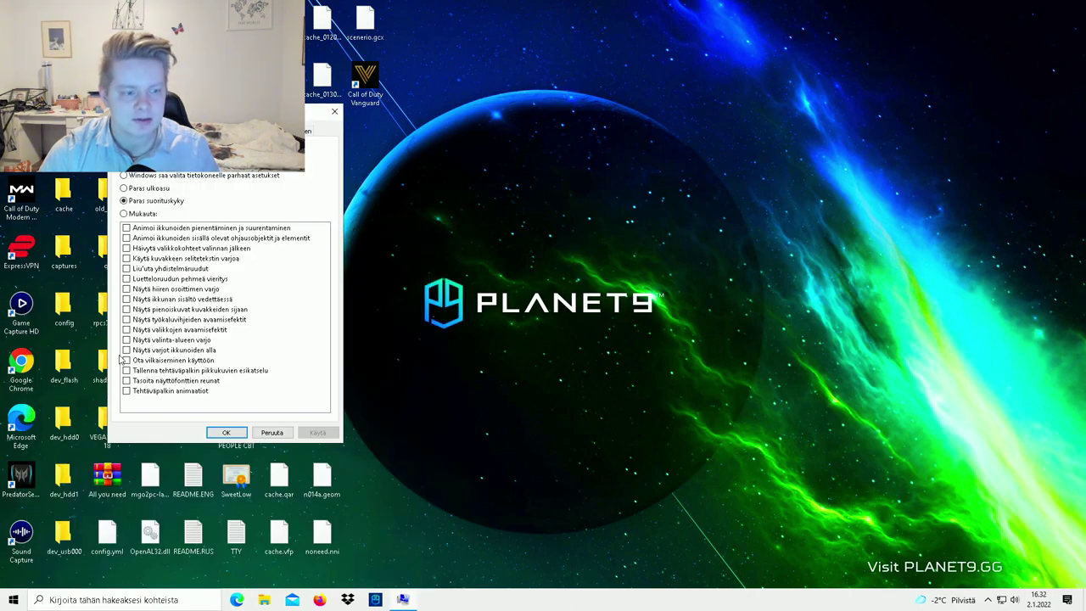
click(137, 201)
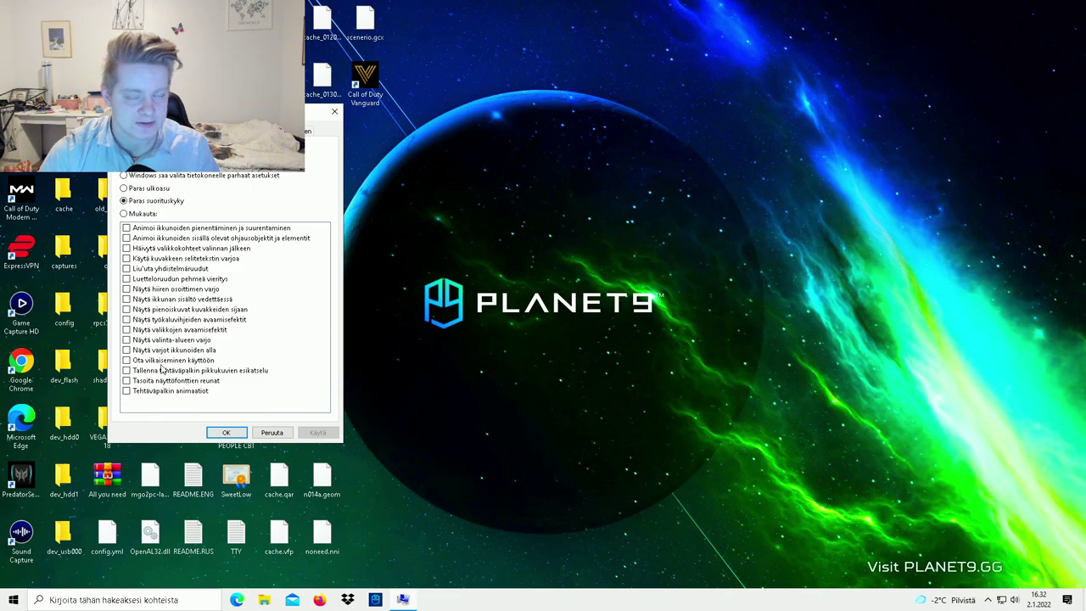
click(212, 132)
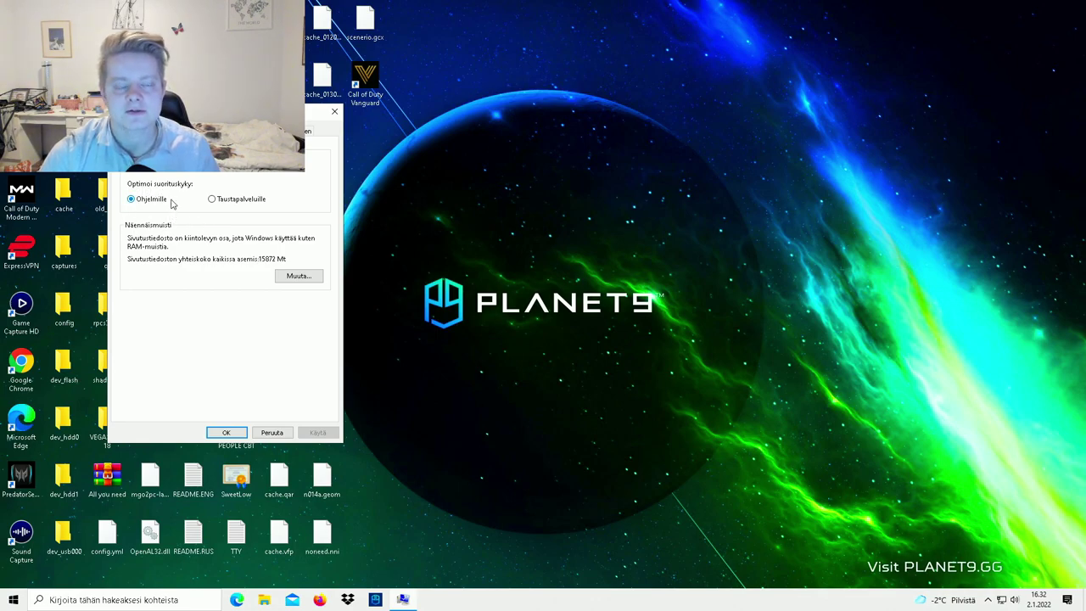
click(227, 432)
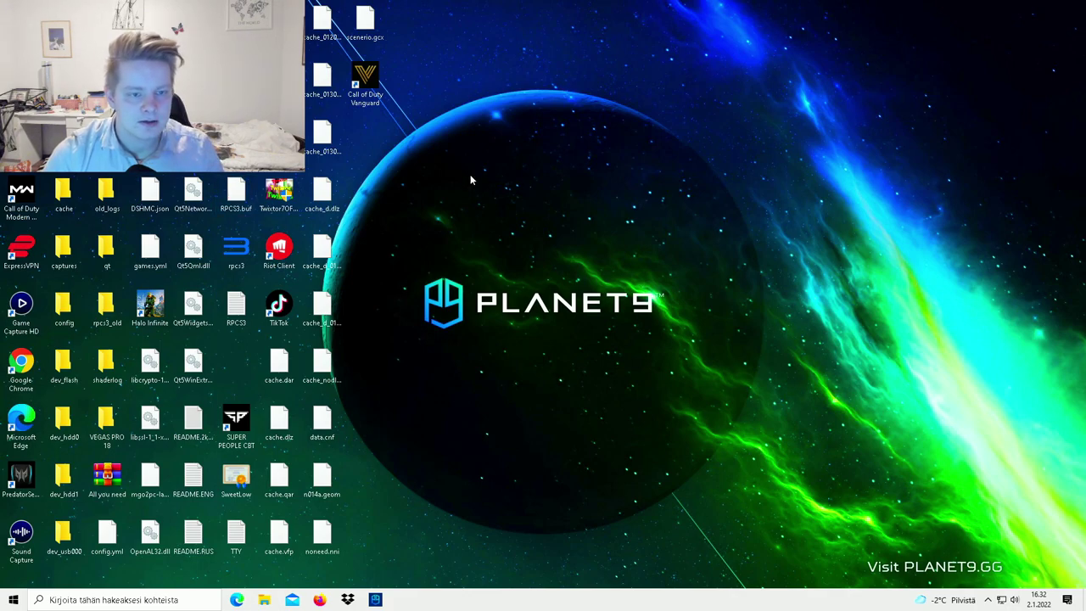
Run DsHidMini Control with administrator rights, set the PLAYSTATION(R)3 Controller's output report rate to 1 millisecond, and minimize the window
click(757, 127)
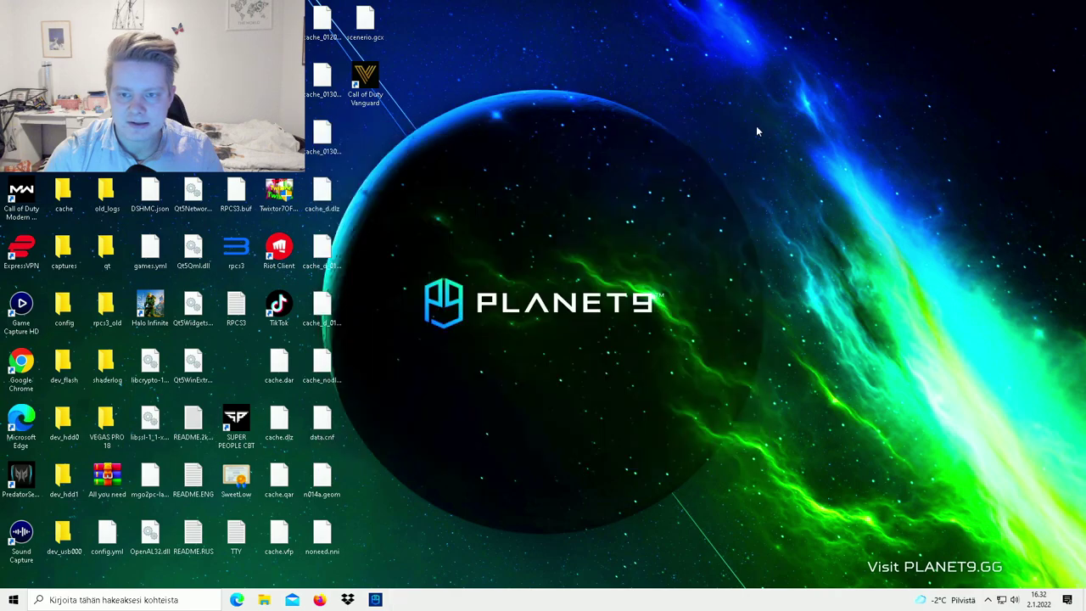
key(shift+F10)
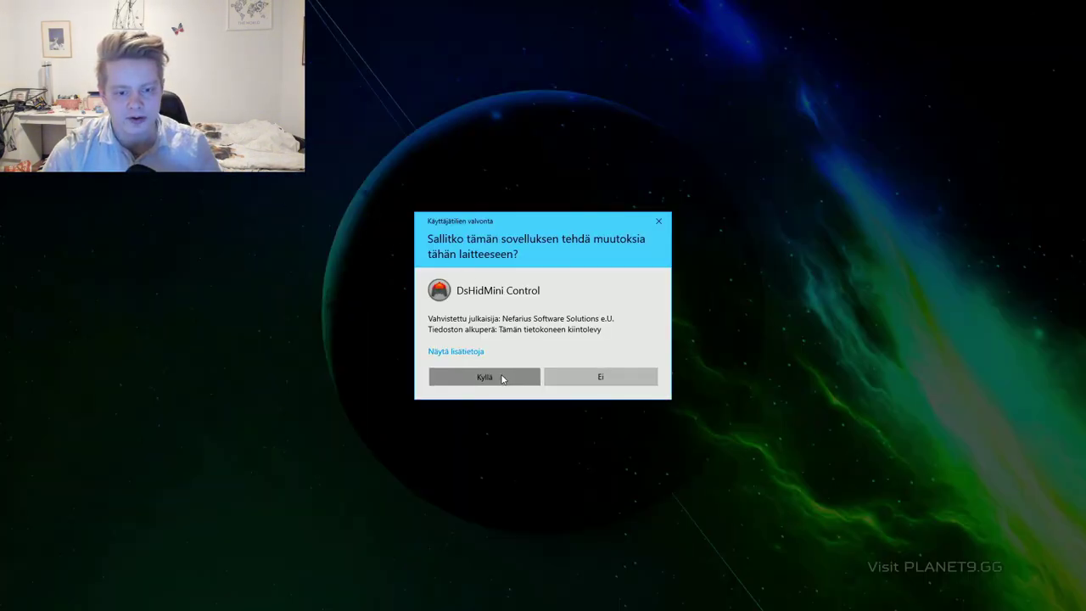
click(506, 373)
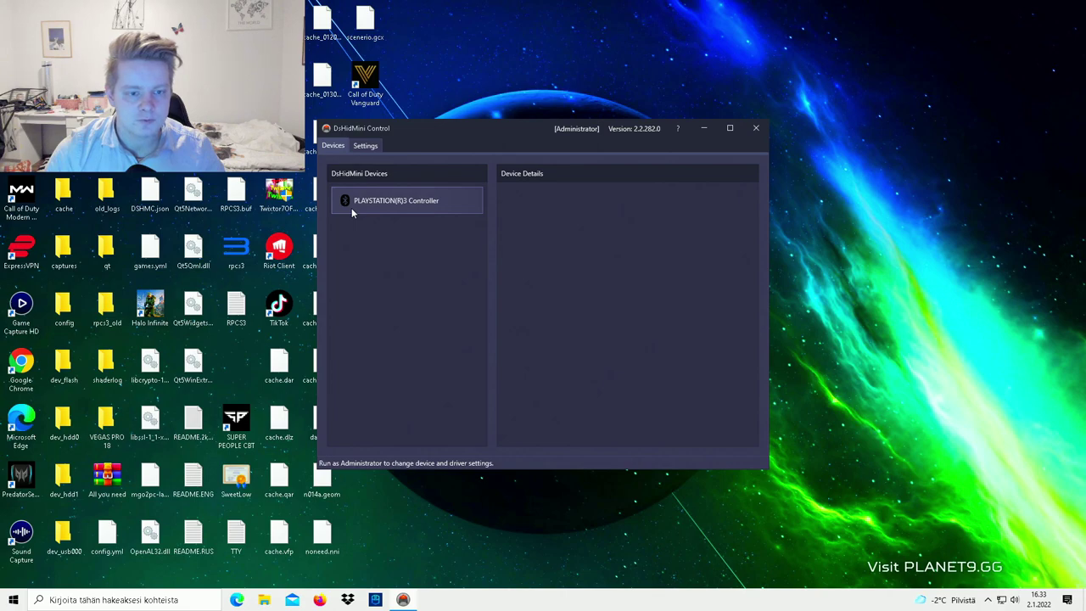
click(351, 208)
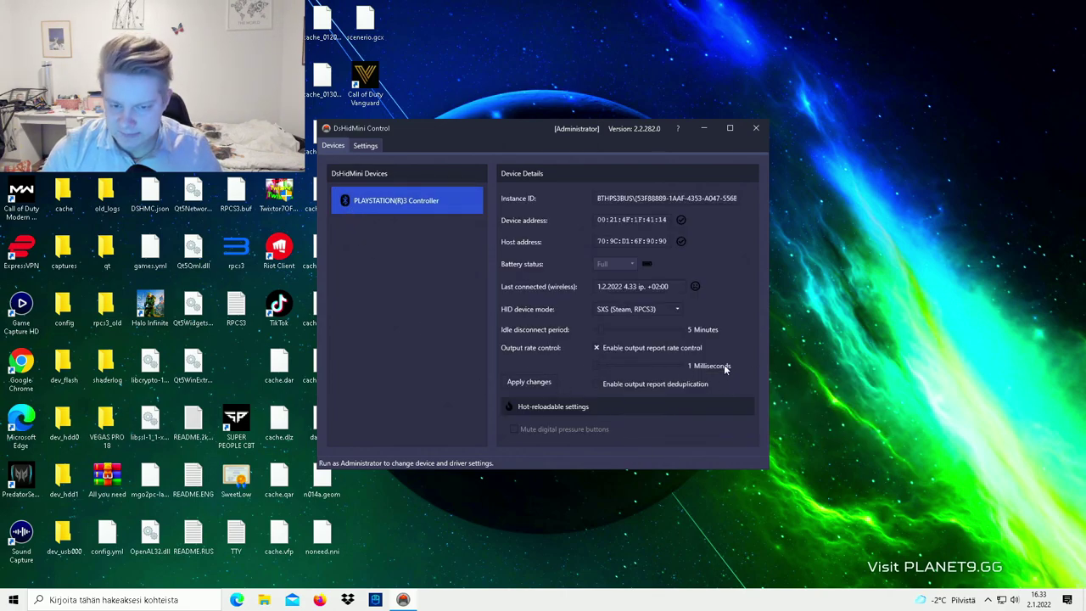
mouse_move(599, 365)
mouse_down()
mouse_move(682, 365)
mouse_move(597, 368)
mouse_up()
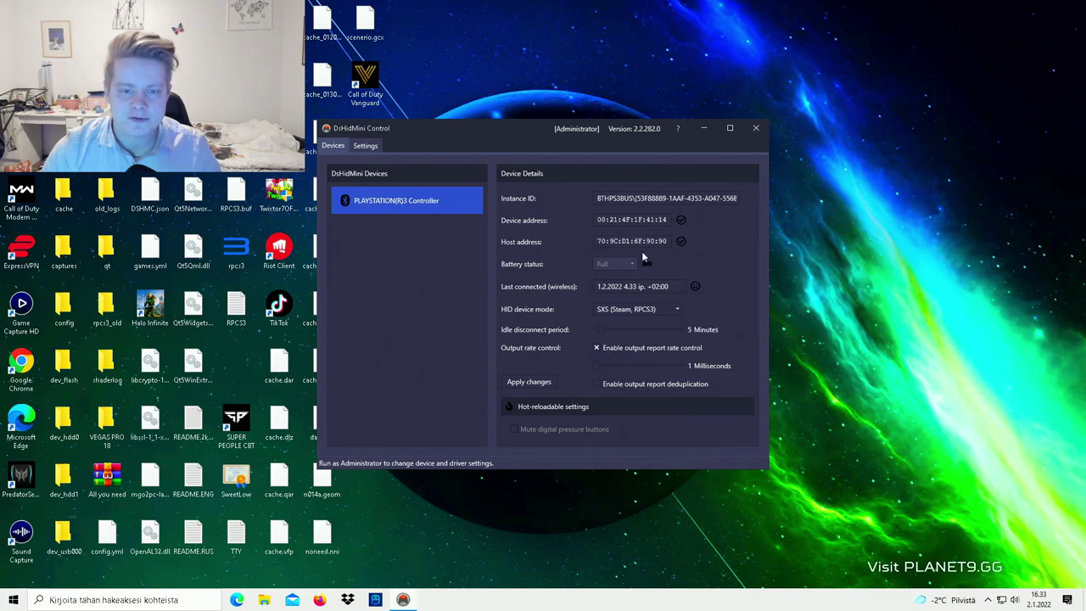
click(703, 129)
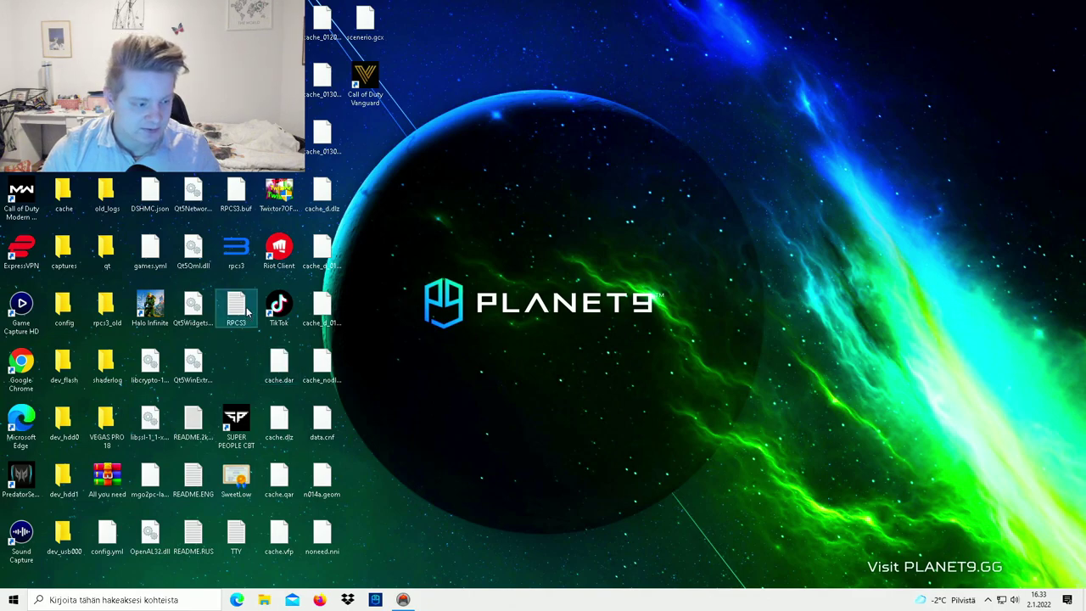
Launch the rpcs3 emulator from the desktop as administrator and allow it to make changes
right_click(239, 263)
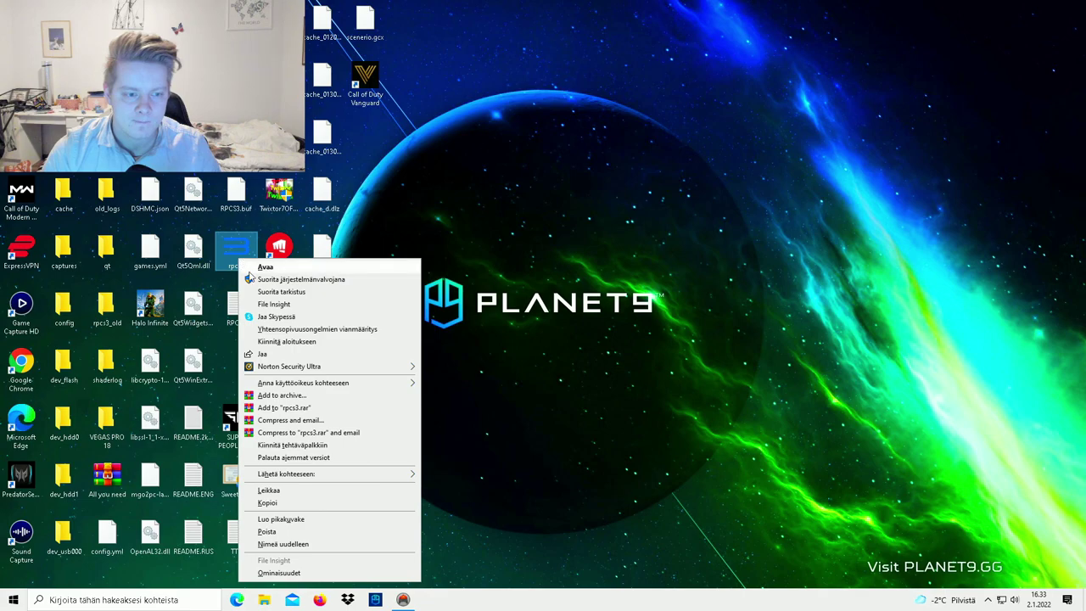
click(255, 278)
click(507, 381)
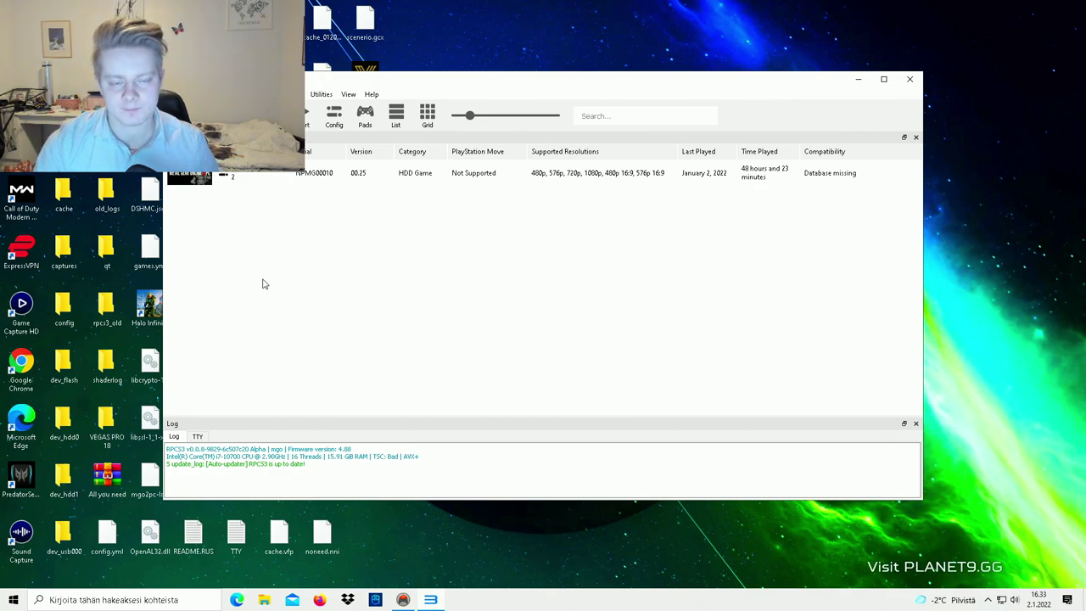
Open the custom configuration of Metal Gear Online 2 and set the CPU xfloat accuracy to Loose
right_click(288, 180)
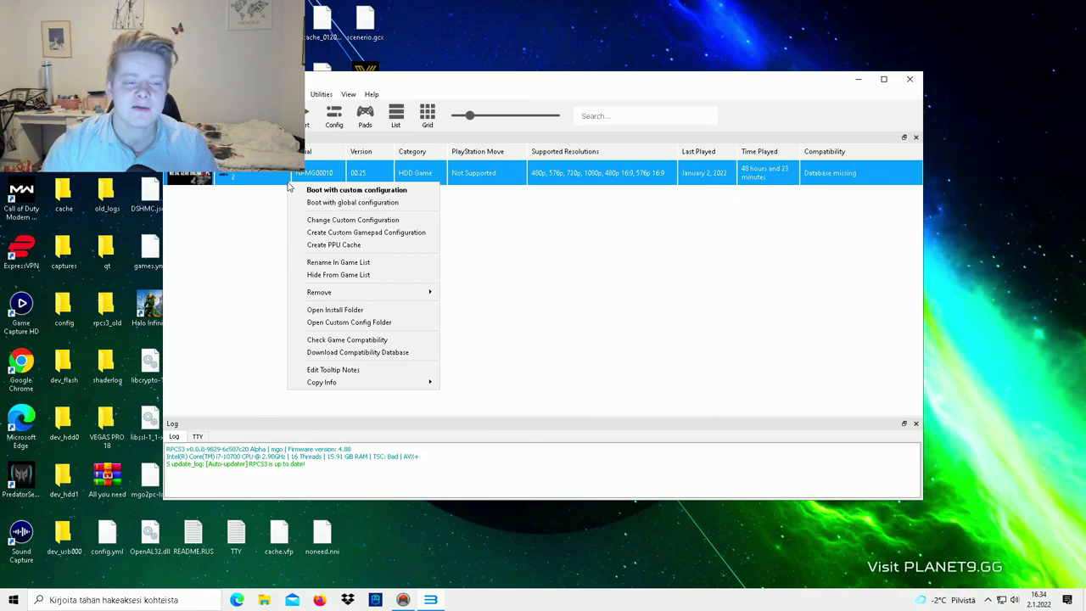
click(312, 219)
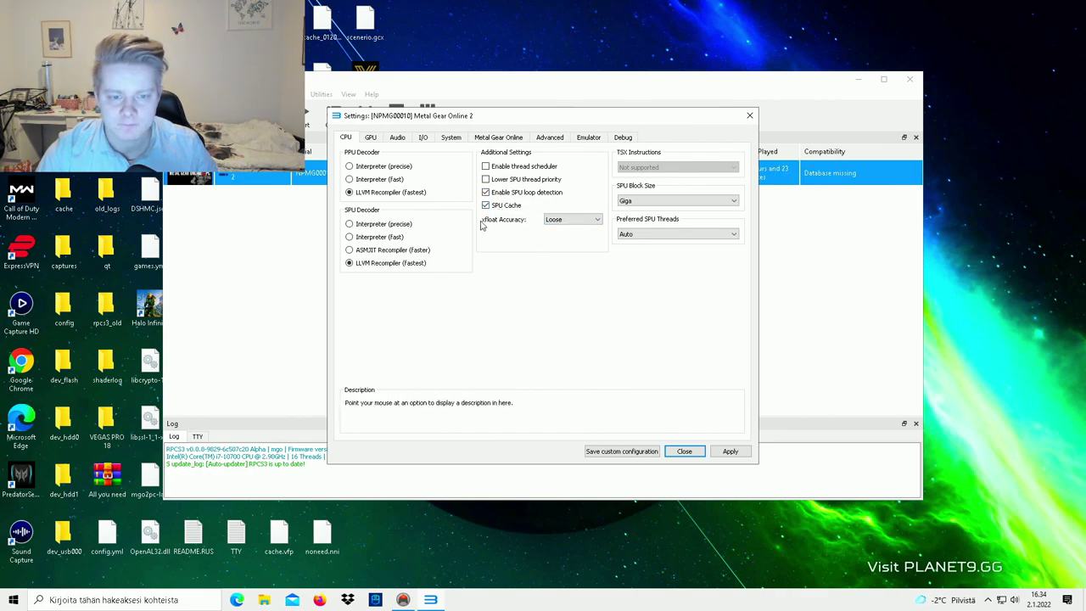
click(594, 220)
click(591, 243)
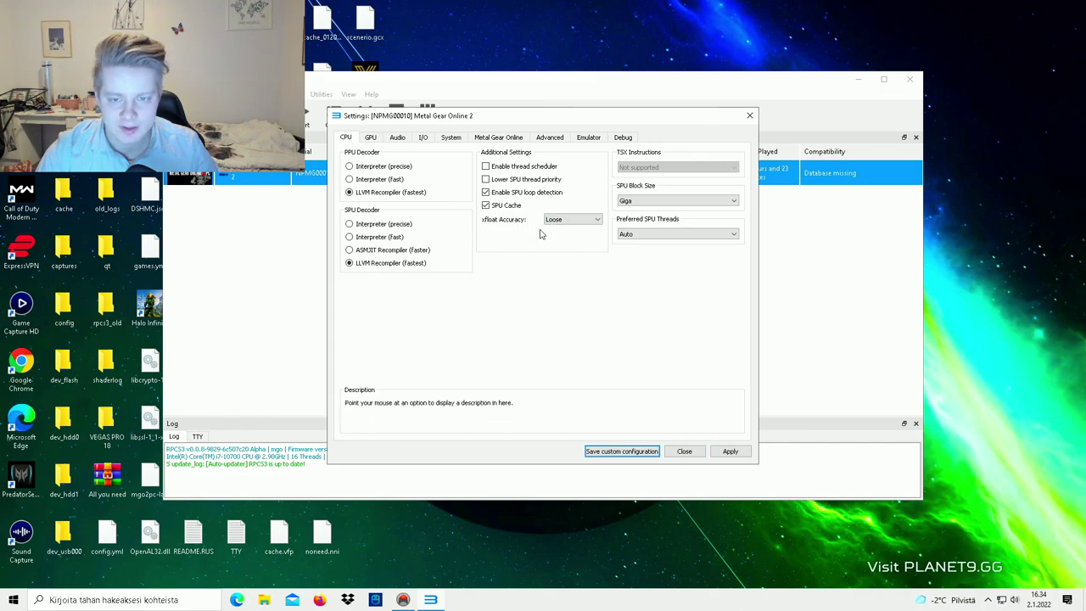
Set the SPU block size to Giga and the preferred SPU threads to Auto
click(731, 201)
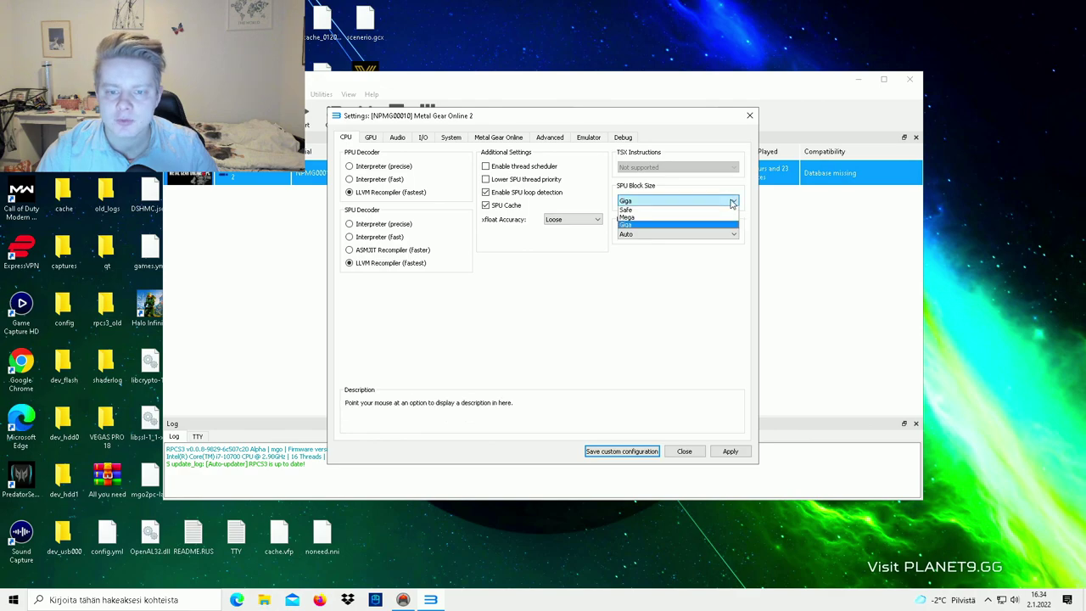
click(696, 225)
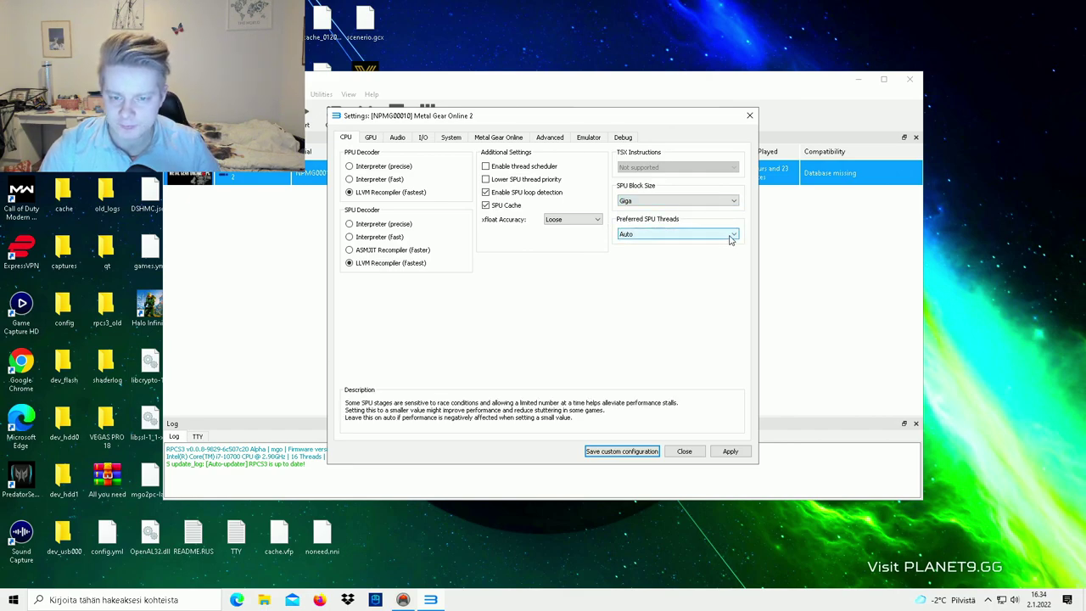
click(730, 237)
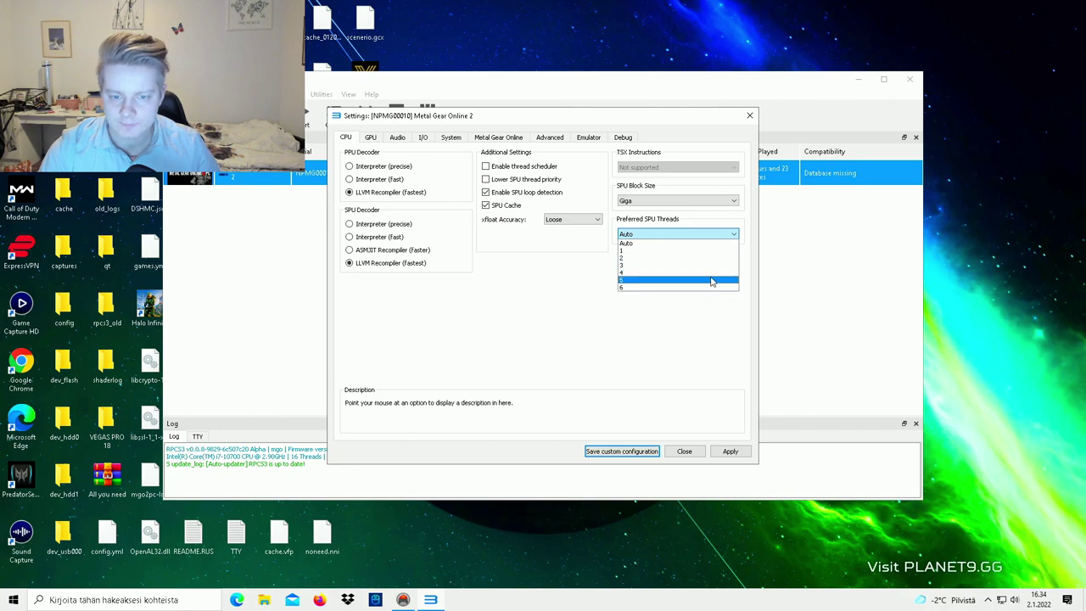
click(649, 244)
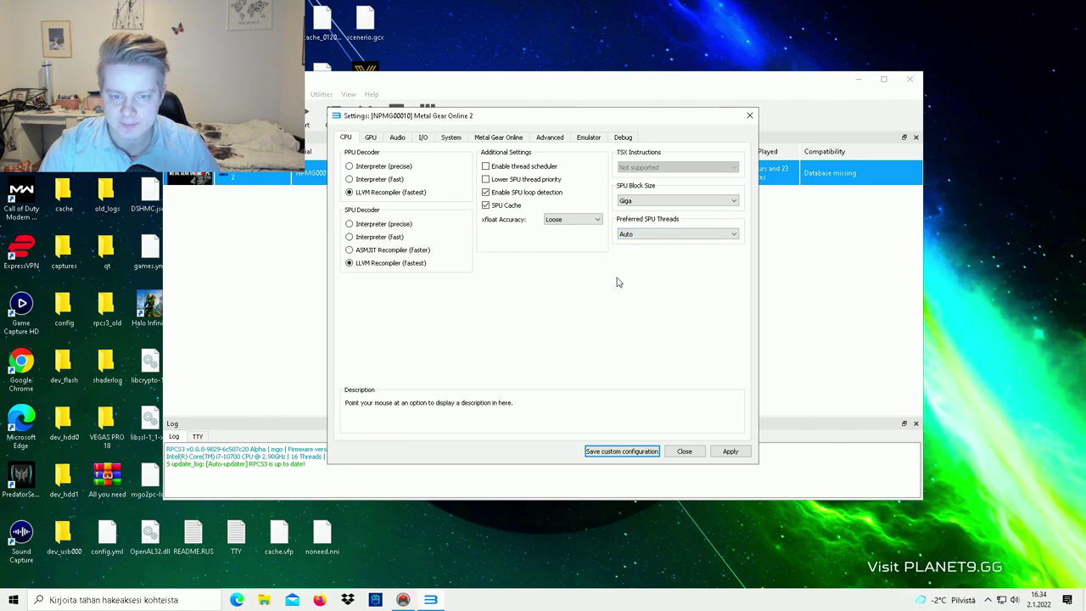
mouse_move(434, 265)
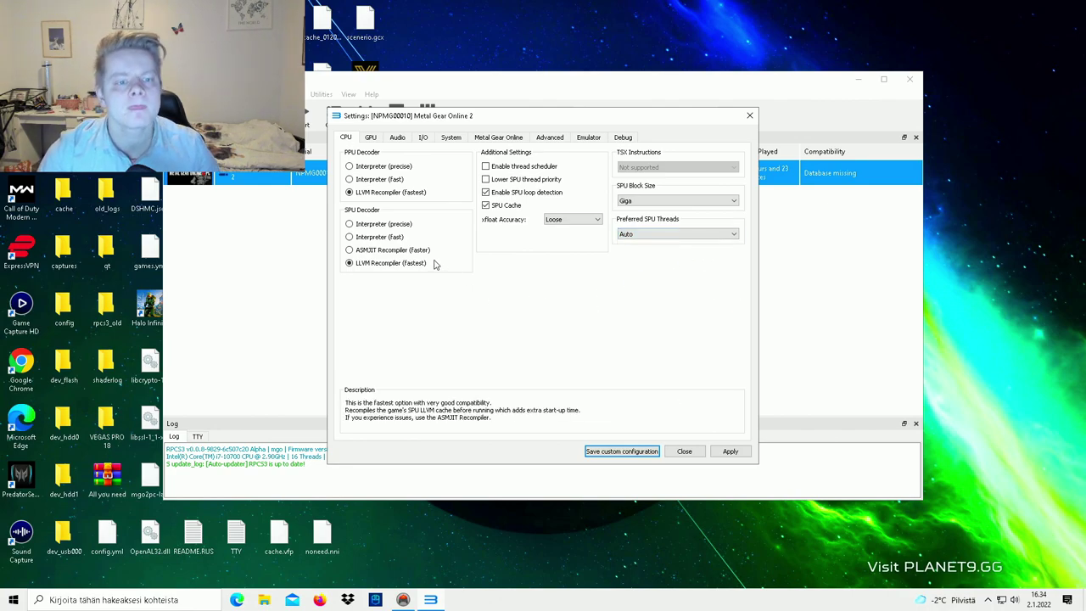
In the GPU settings, choose the Vulkan renderer and NVIDIA GeForce RTX 3070 as the graphics device
click(371, 139)
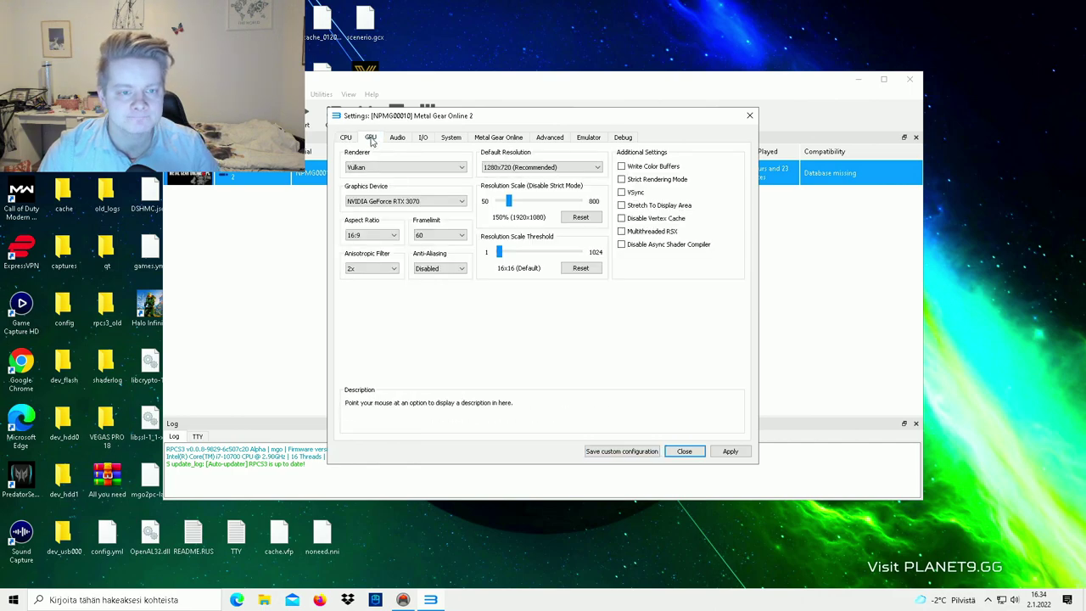
click(462, 169)
click(456, 172)
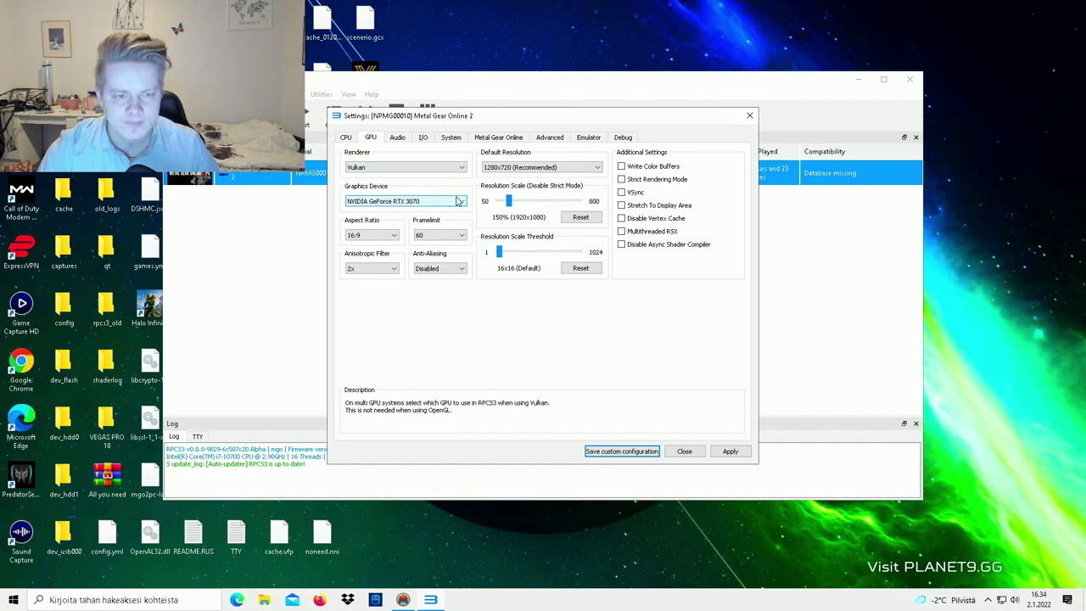
click(458, 204)
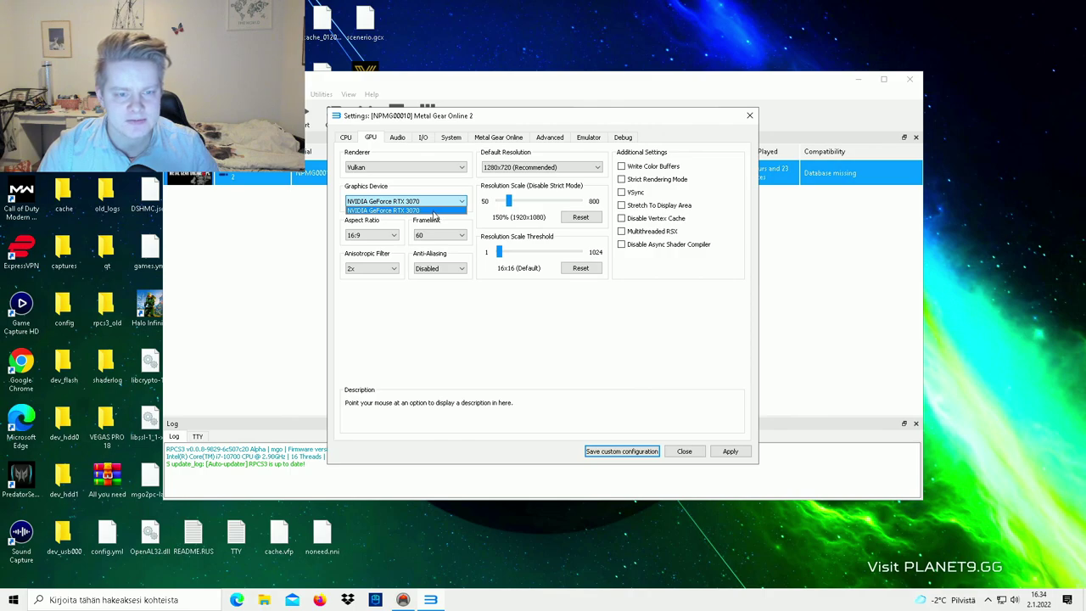
click(432, 211)
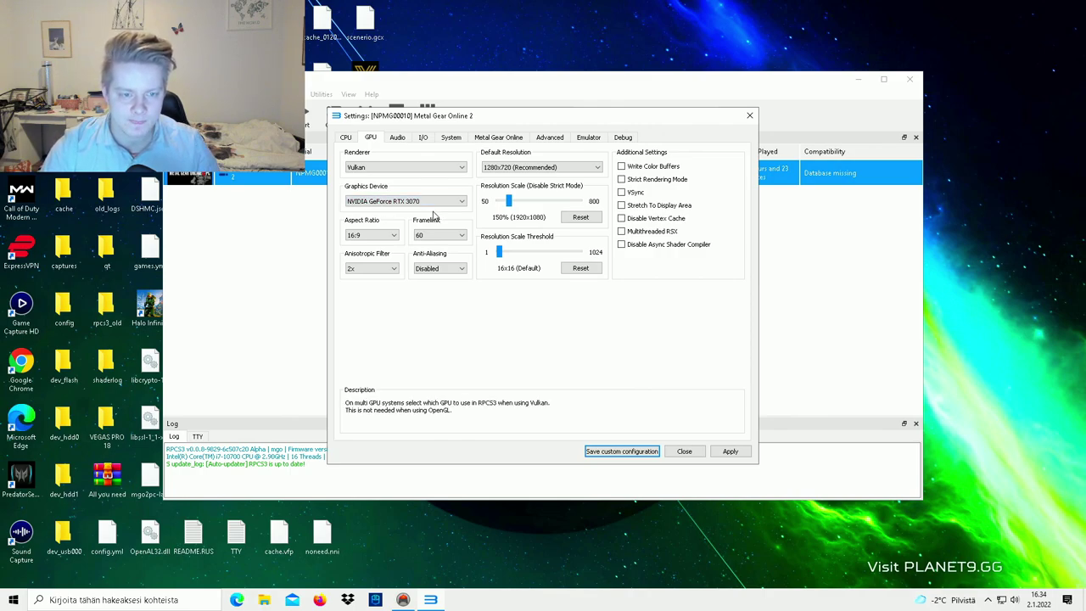
Set the aspect ratio to 16:9 and the framelimit to 60
click(385, 236)
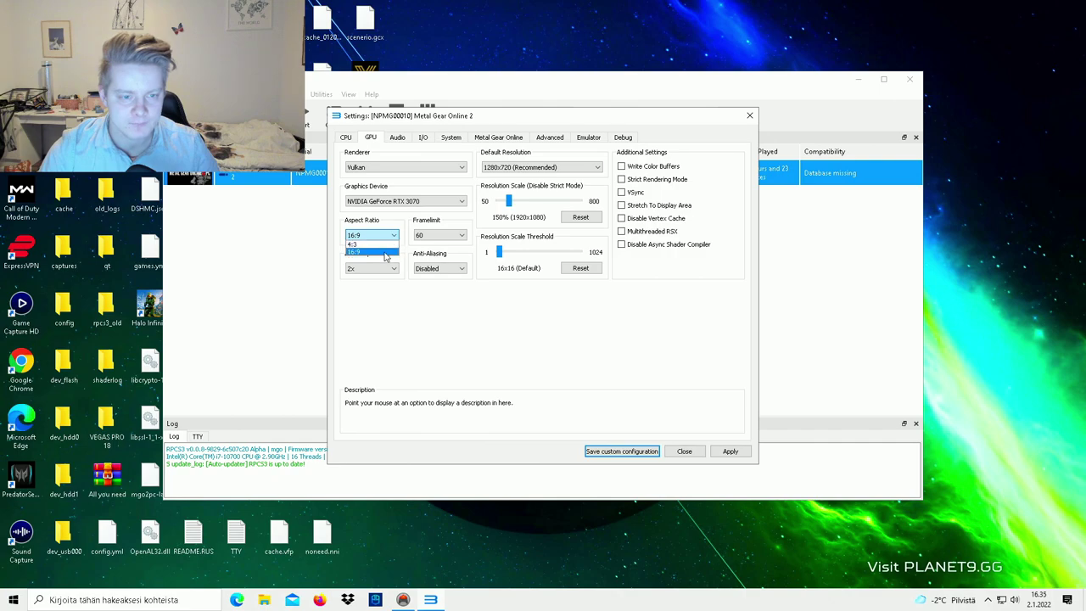
click(386, 254)
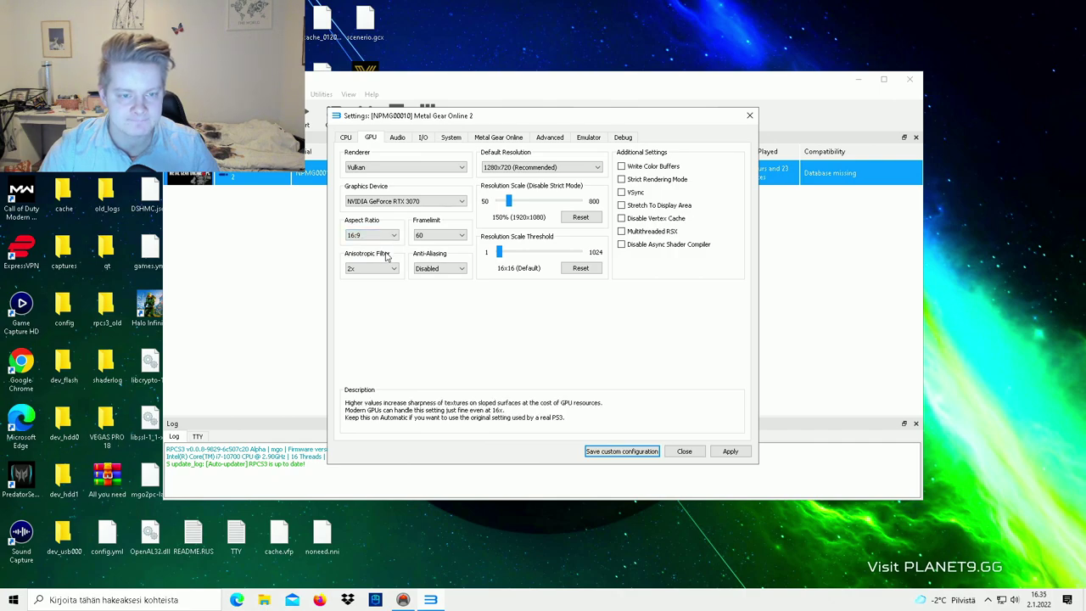
click(462, 237)
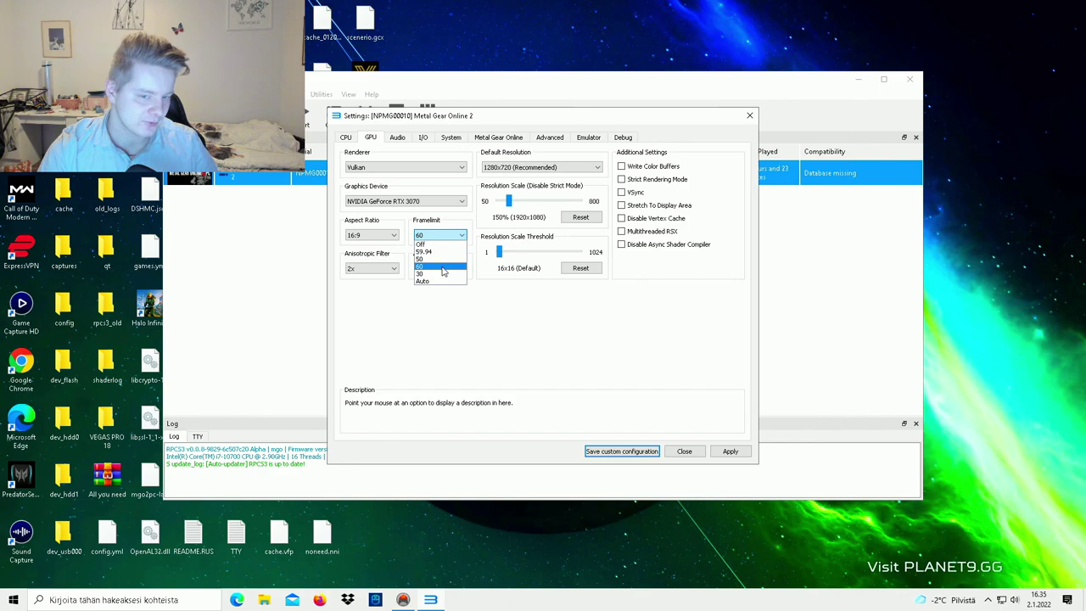
click(442, 269)
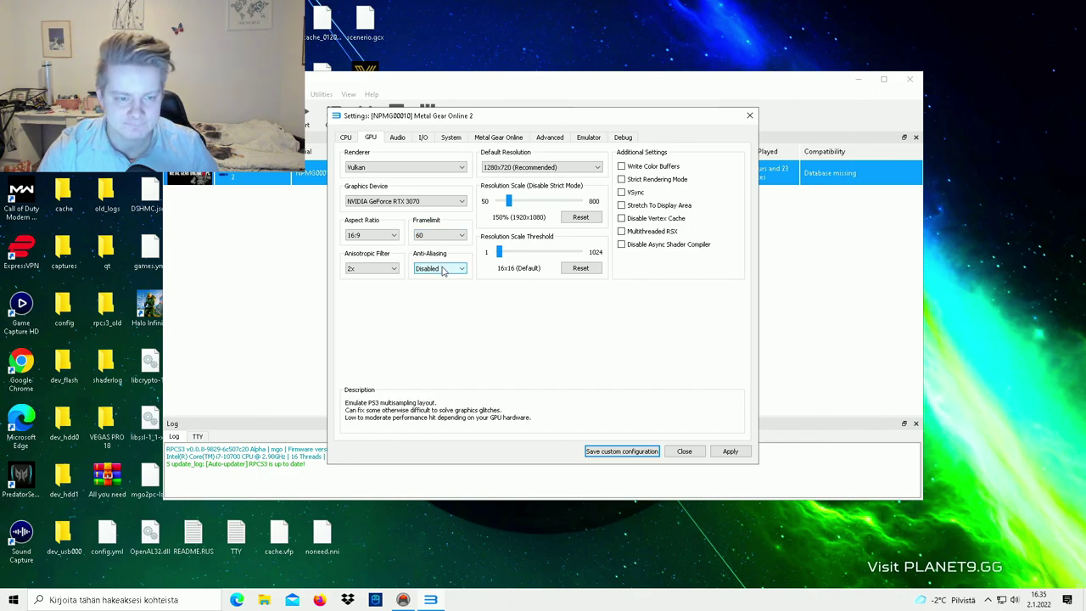
Set the anisotropic filter to Automatic and keep anti-aliasing on Disabled
click(391, 270)
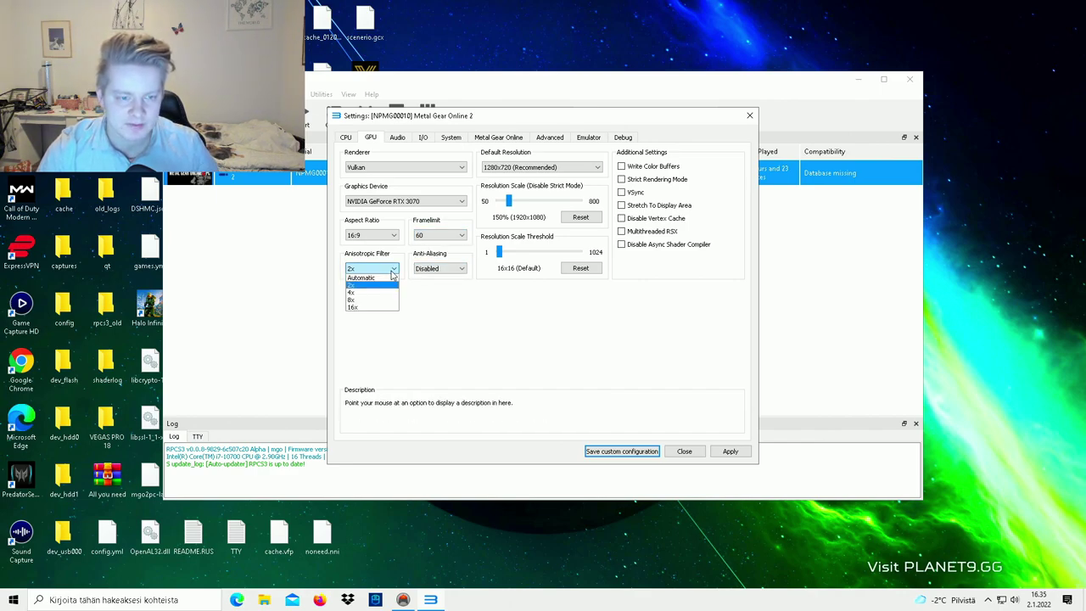
click(389, 279)
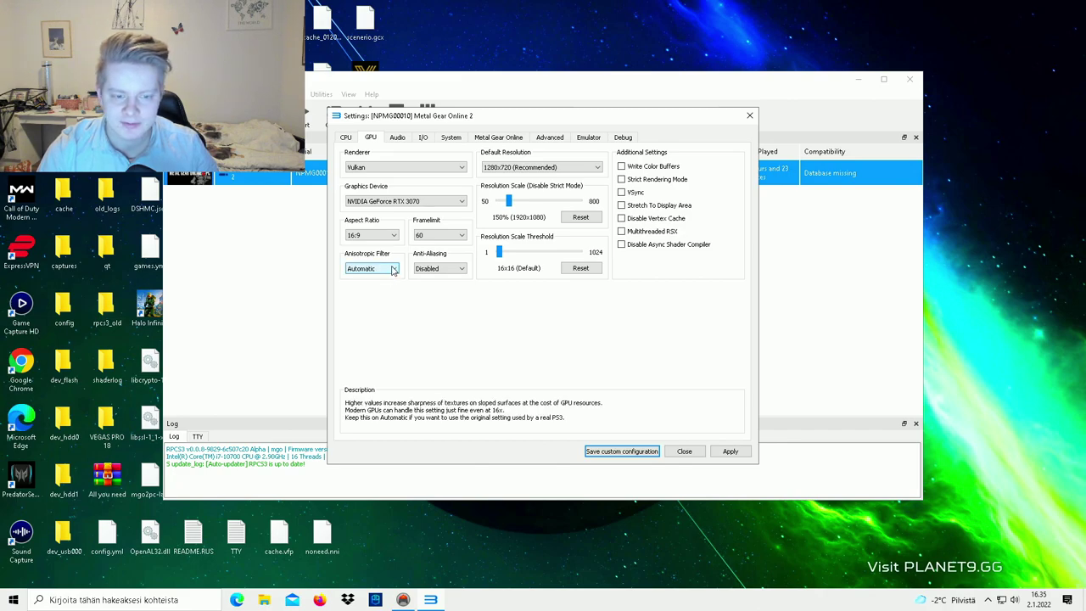
click(392, 269)
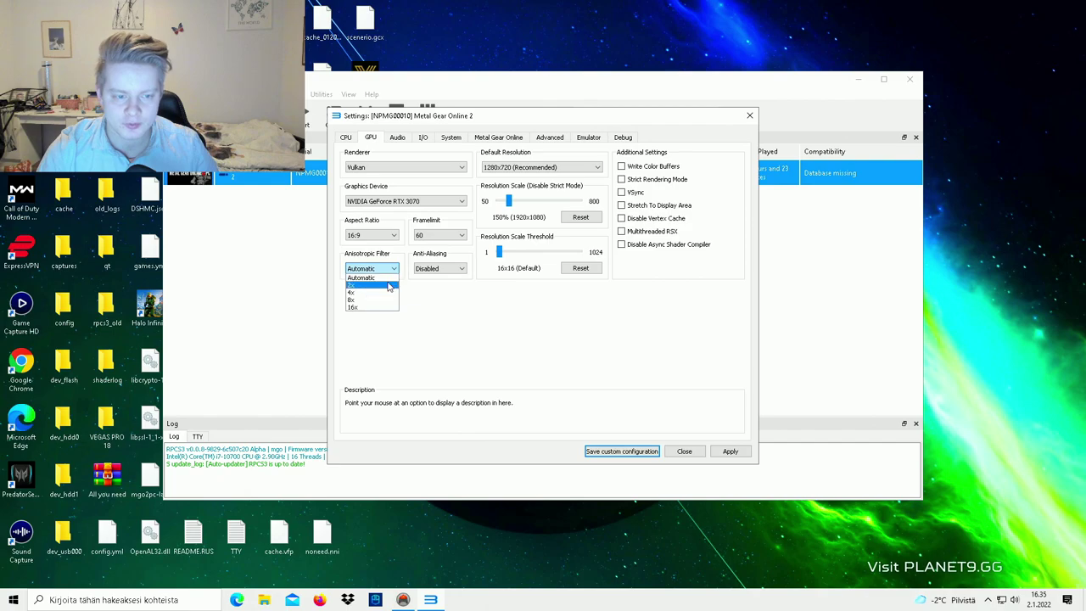
click(418, 301)
click(390, 269)
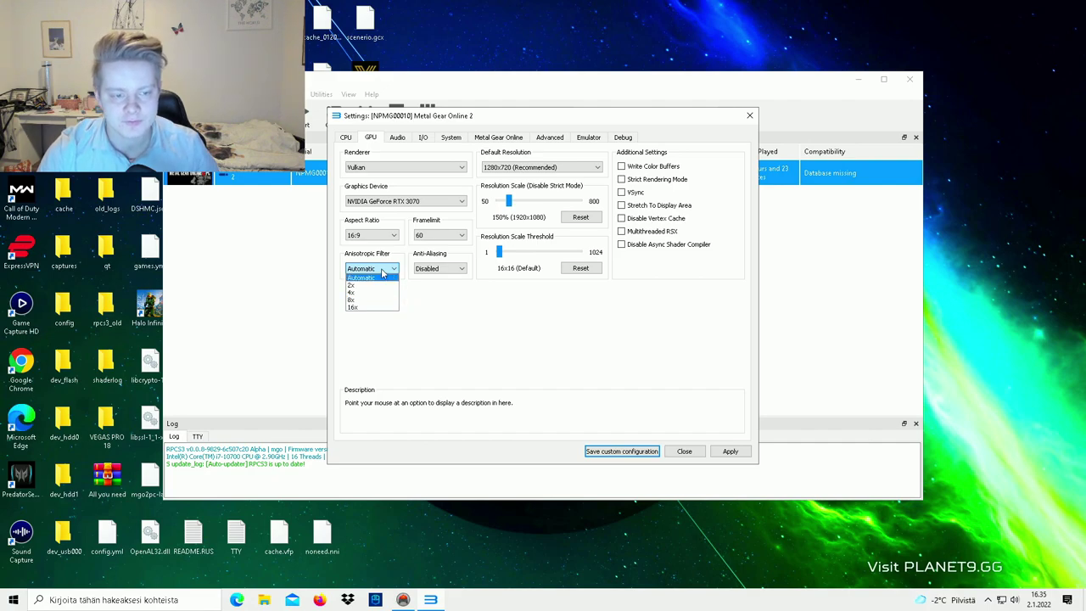
click(367, 280)
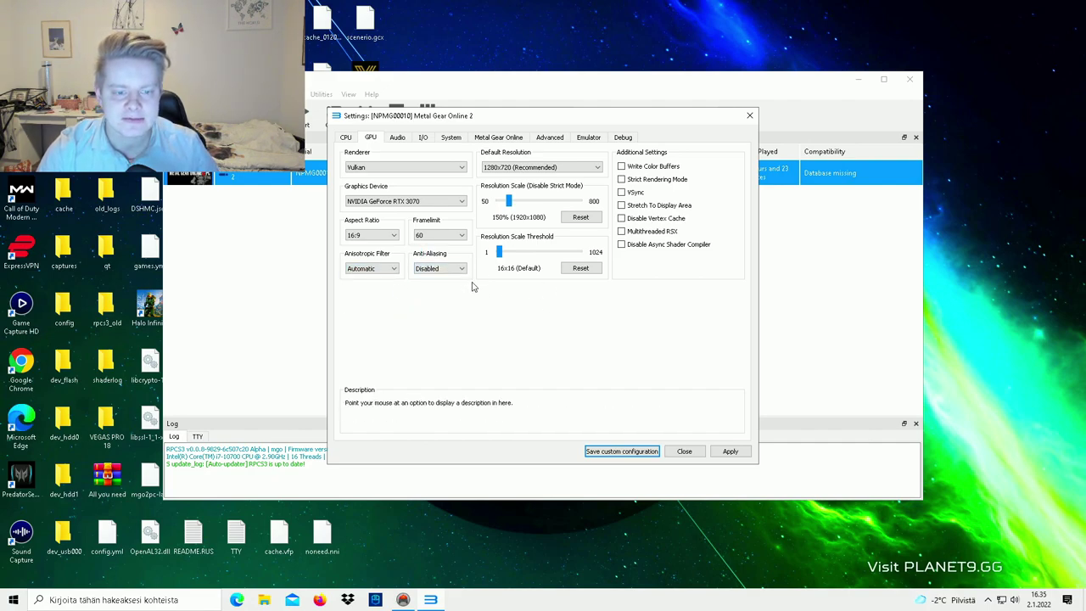
click(449, 270)
click(457, 270)
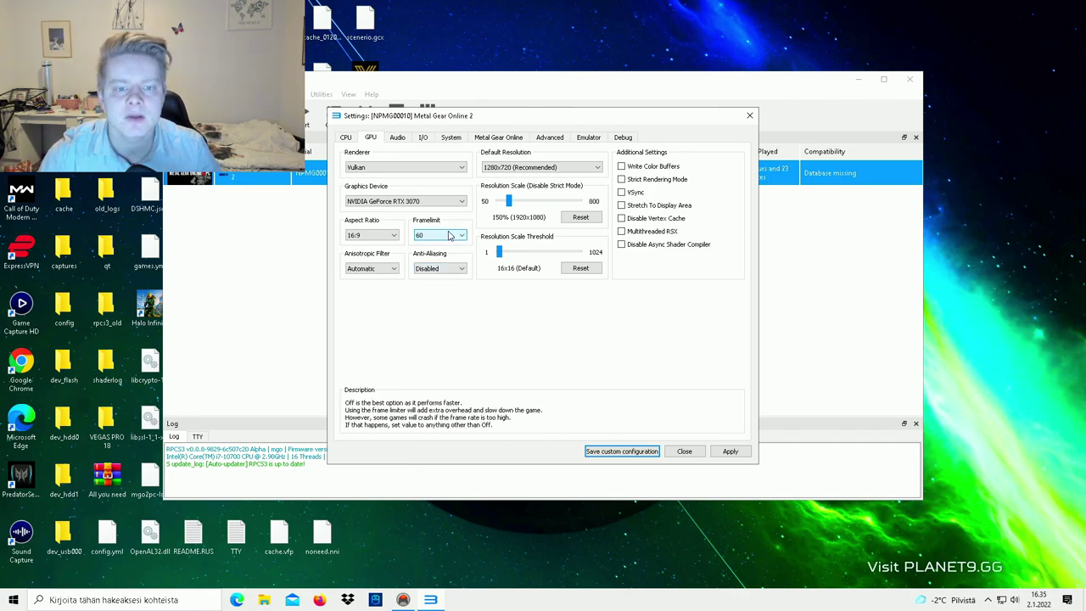
Keep the default resolution at 1280x720 (Recommended) and raise the resolution scale to 200% (2560x1440)
click(596, 170)
click(572, 184)
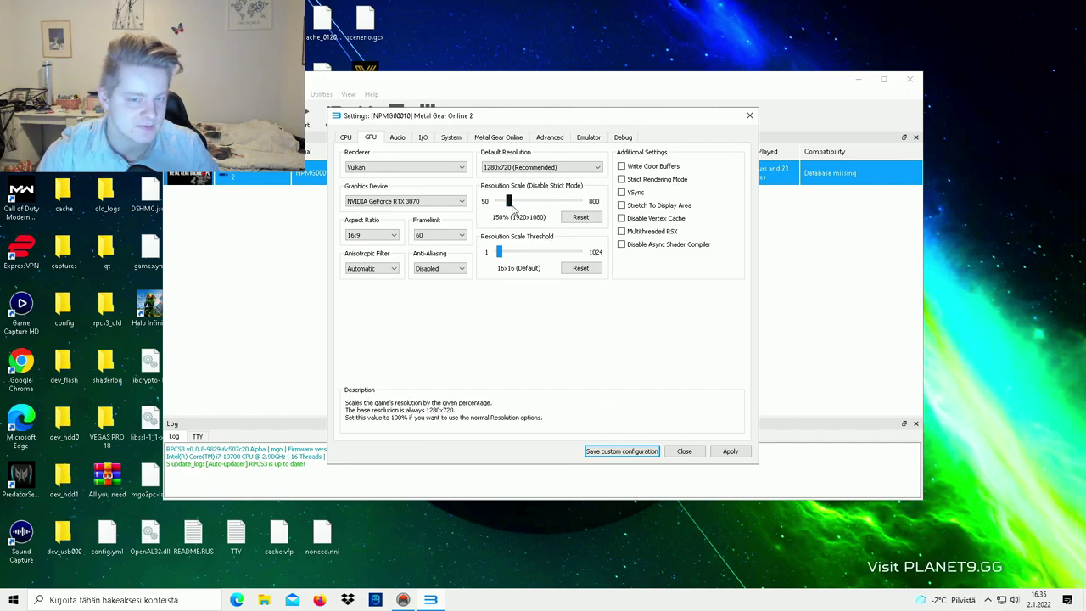
drag(510, 206, 514, 208)
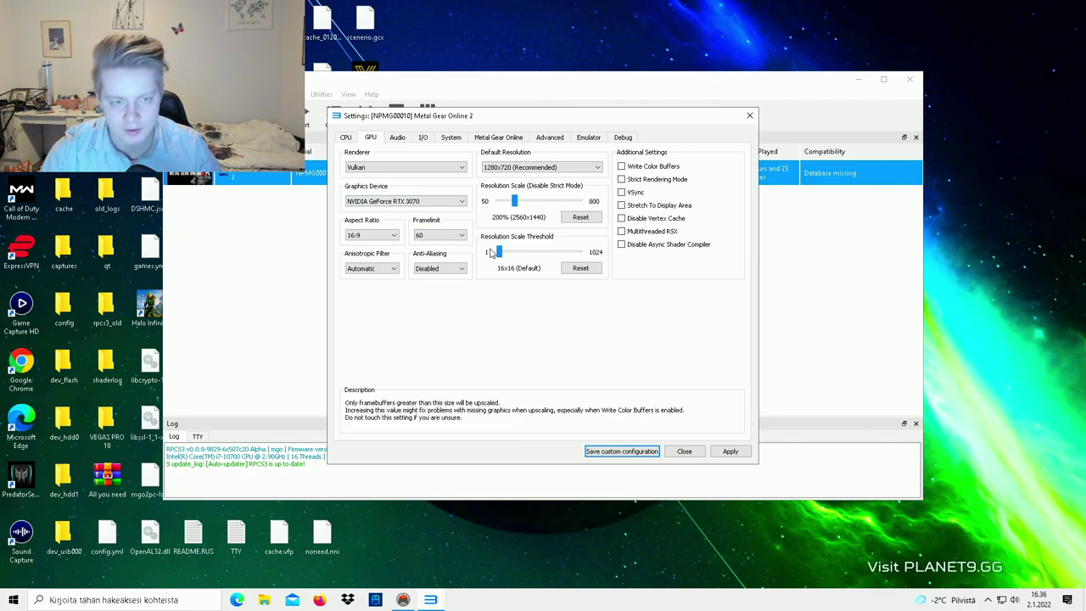
In the audio settings, set the audio output to XAudio2
click(397, 138)
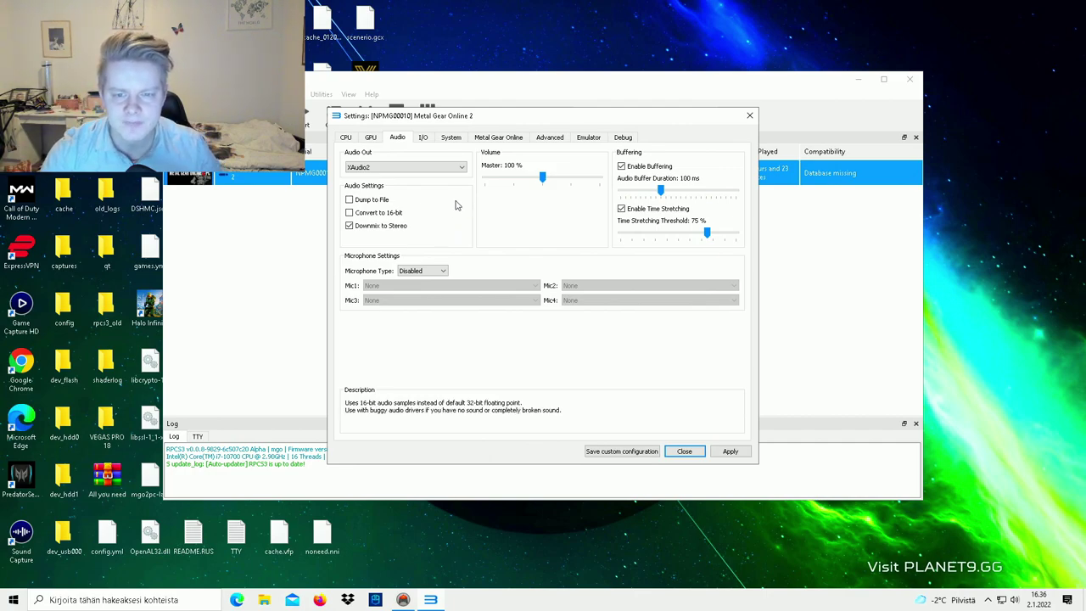
click(458, 167)
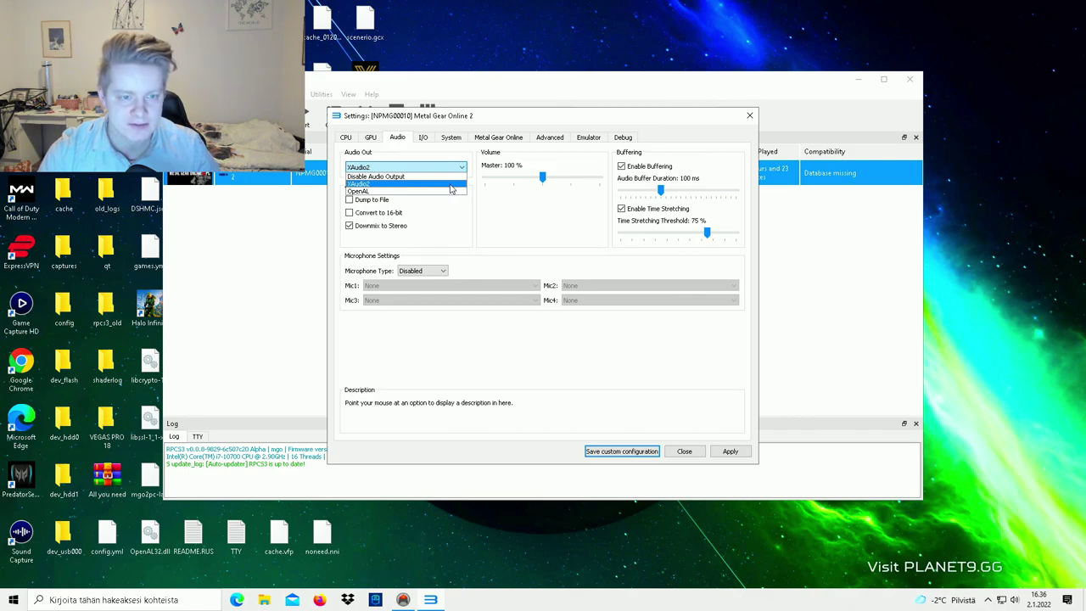
click(451, 187)
click(464, 174)
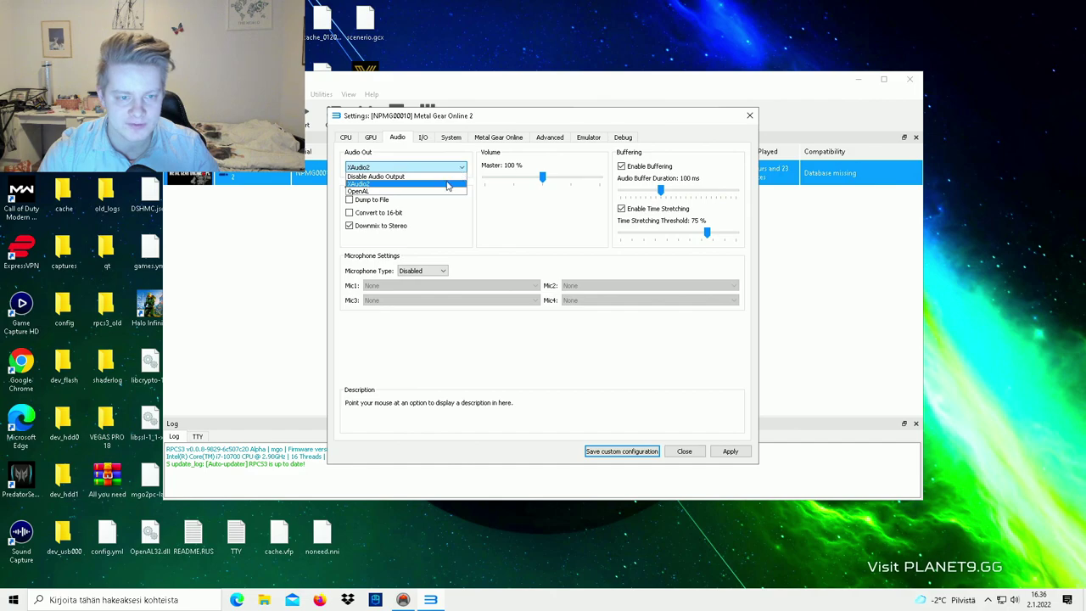
key(Escape)
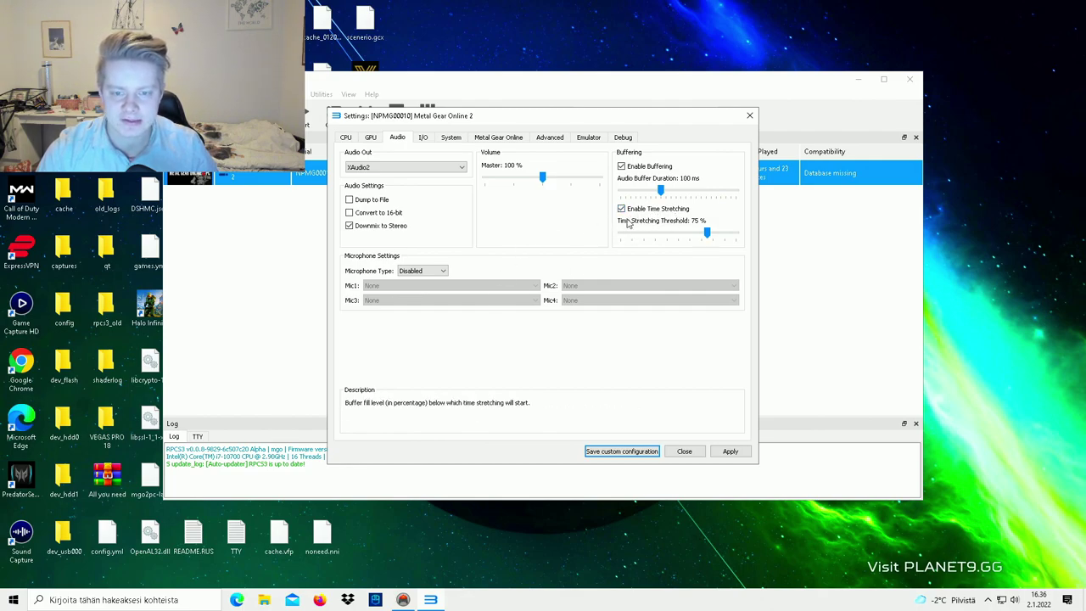
Check the console language choices in the system settings and review the Metal Gear Online graphics options
click(450, 137)
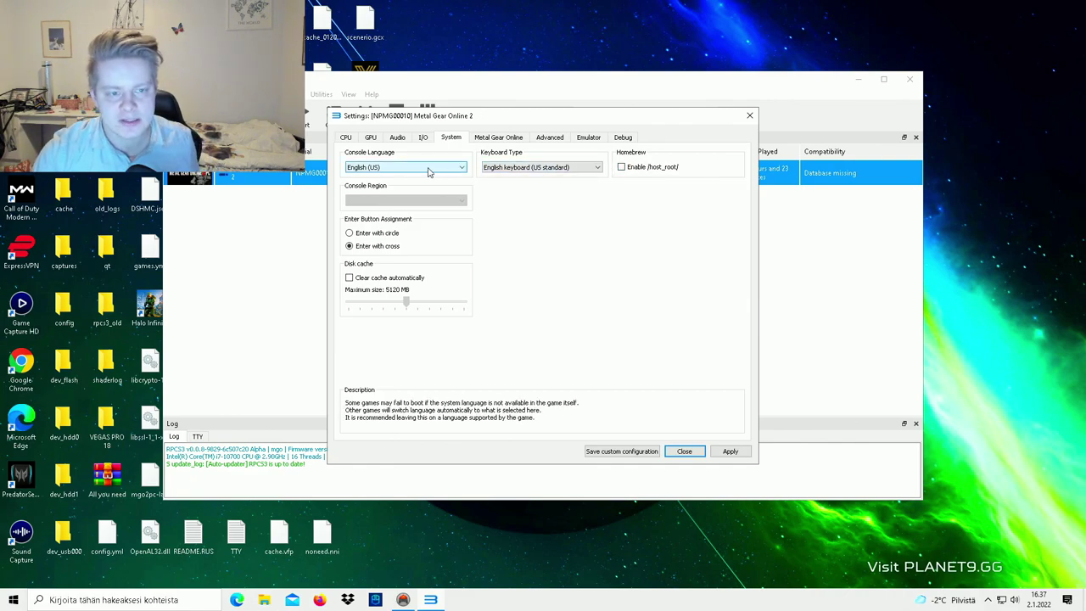
click(461, 169)
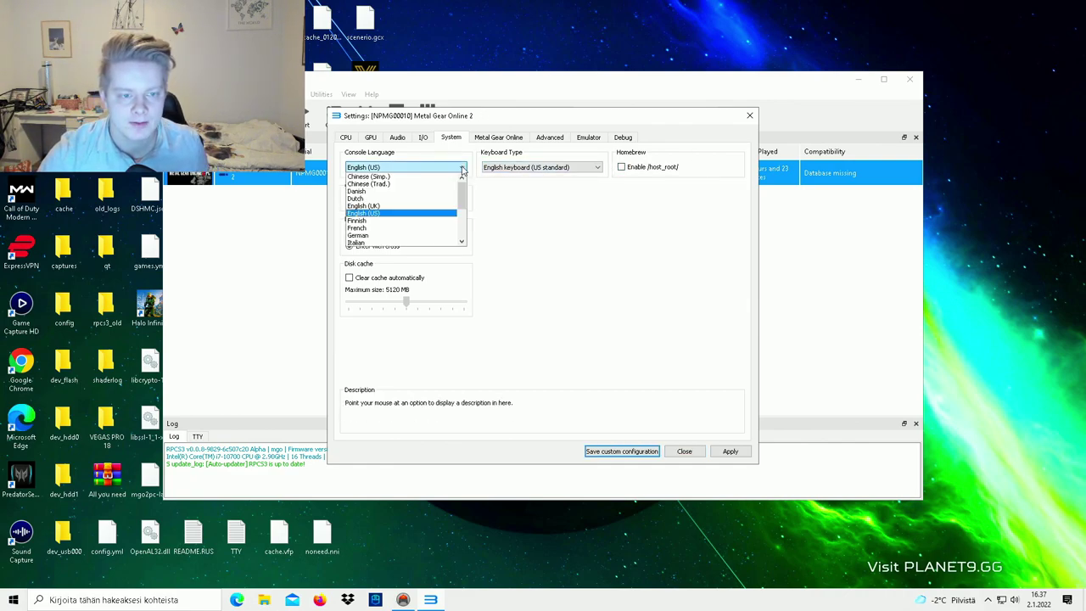
click(546, 221)
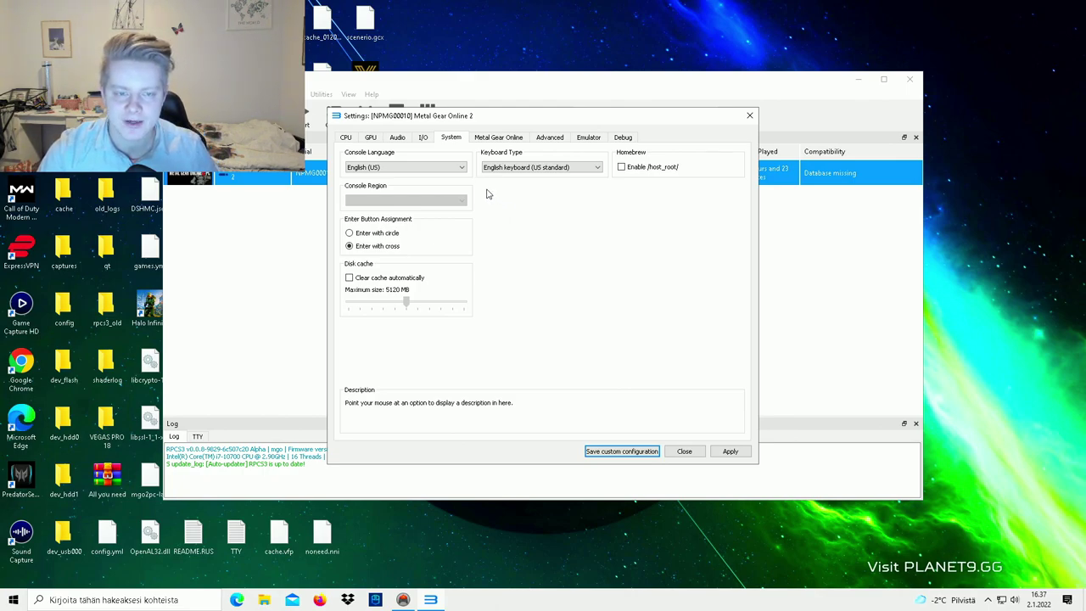
mouse_move(377, 162)
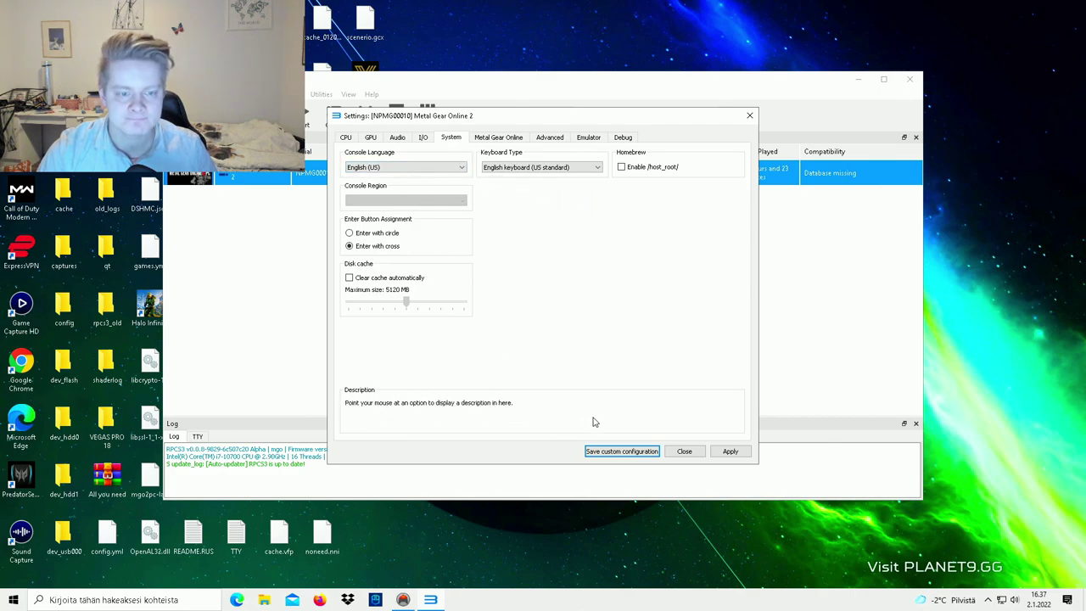
click(498, 137)
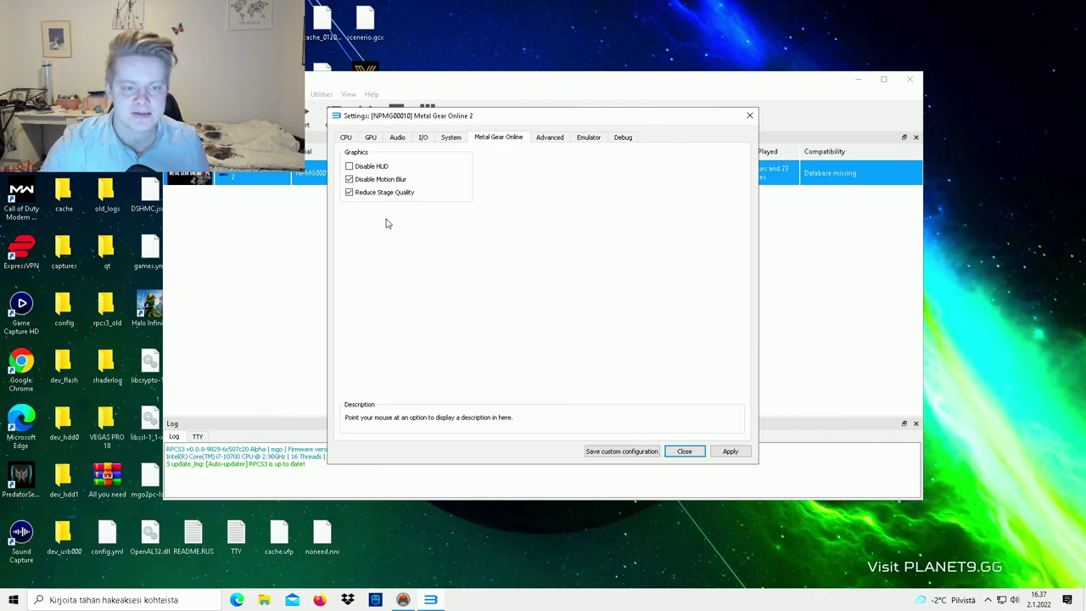
In the advanced settings, keep the maximum number of SPURS threads at Unlimited (Default)
click(544, 138)
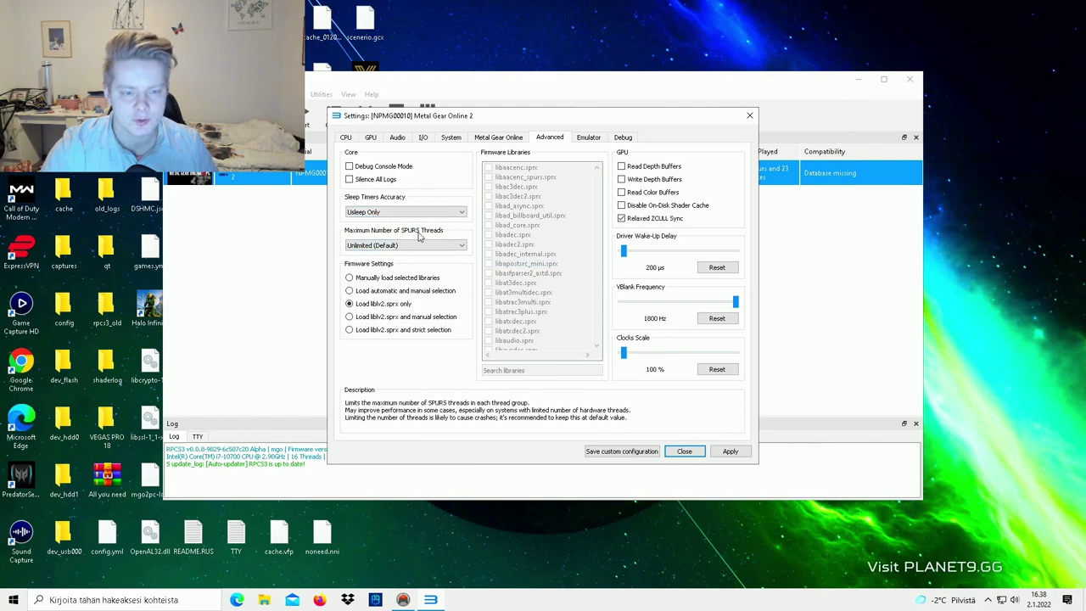
click(465, 249)
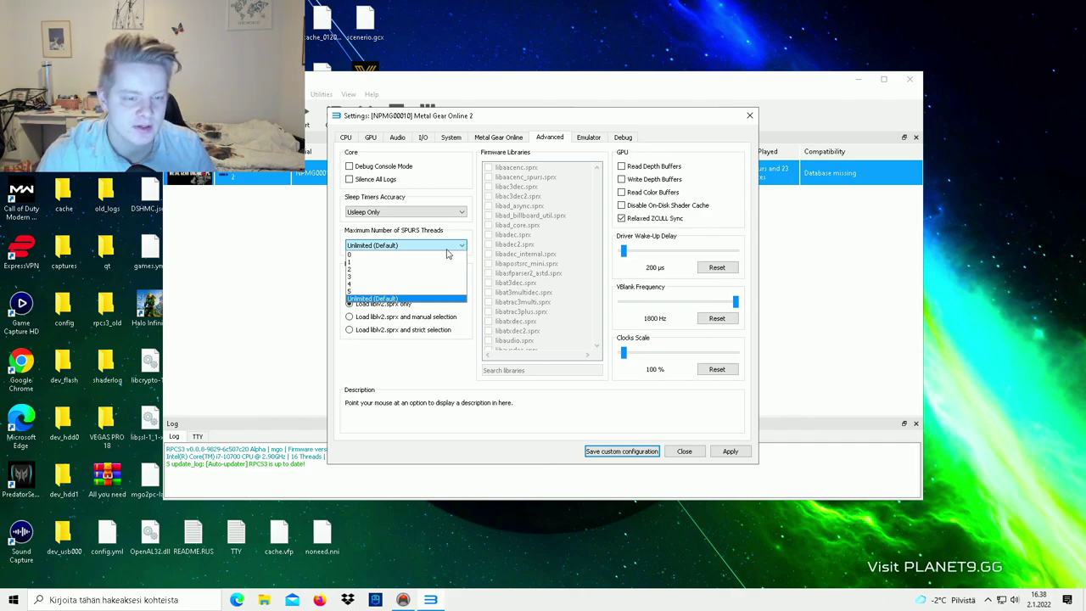
click(433, 300)
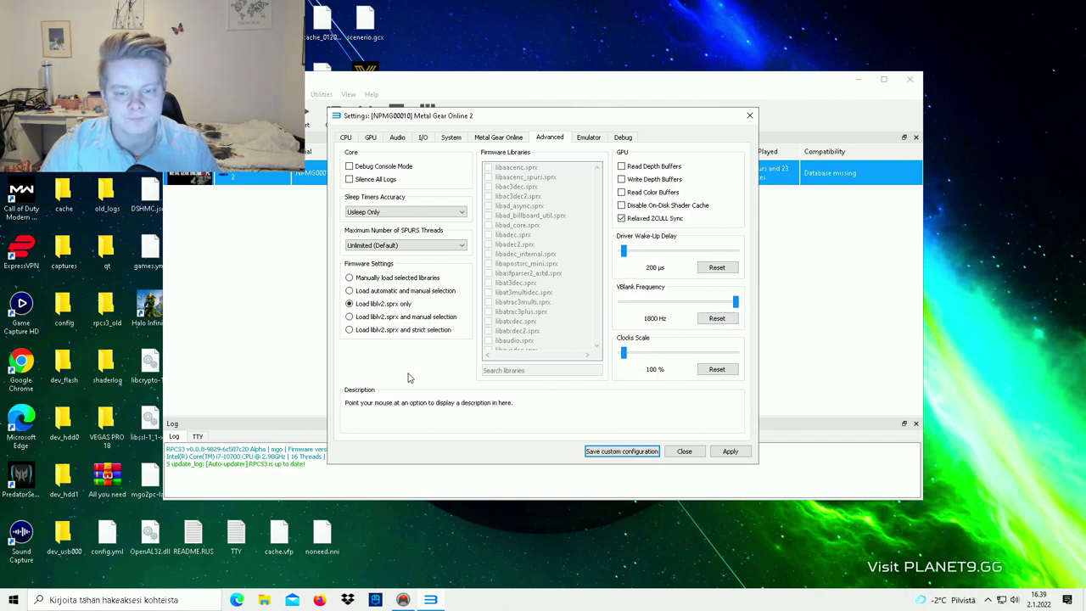
In the emulator settings, keep the max LLVM compile threads at All (16)
click(596, 140)
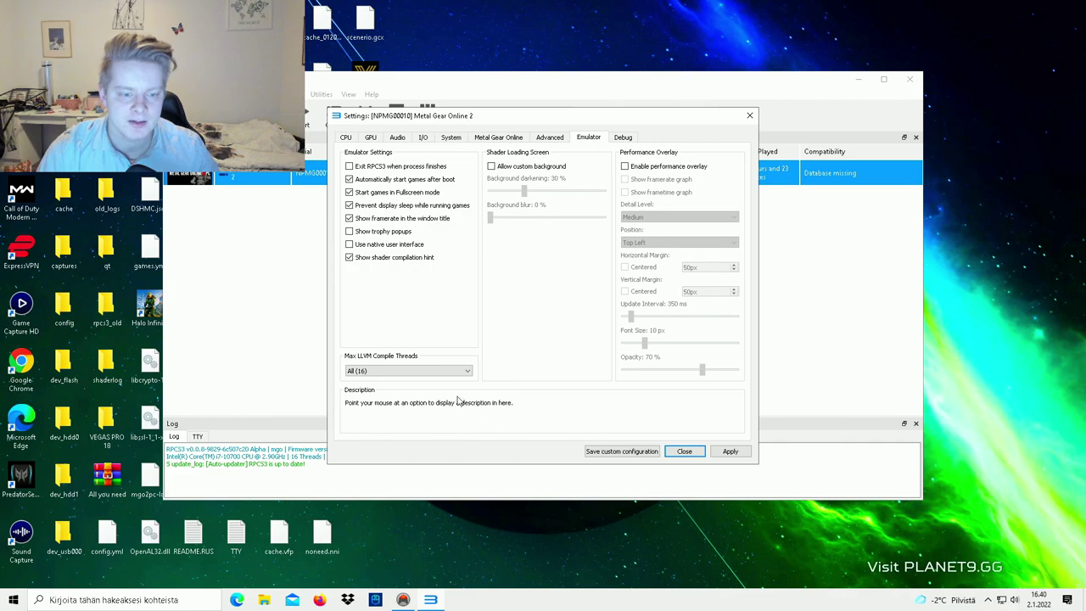
click(466, 370)
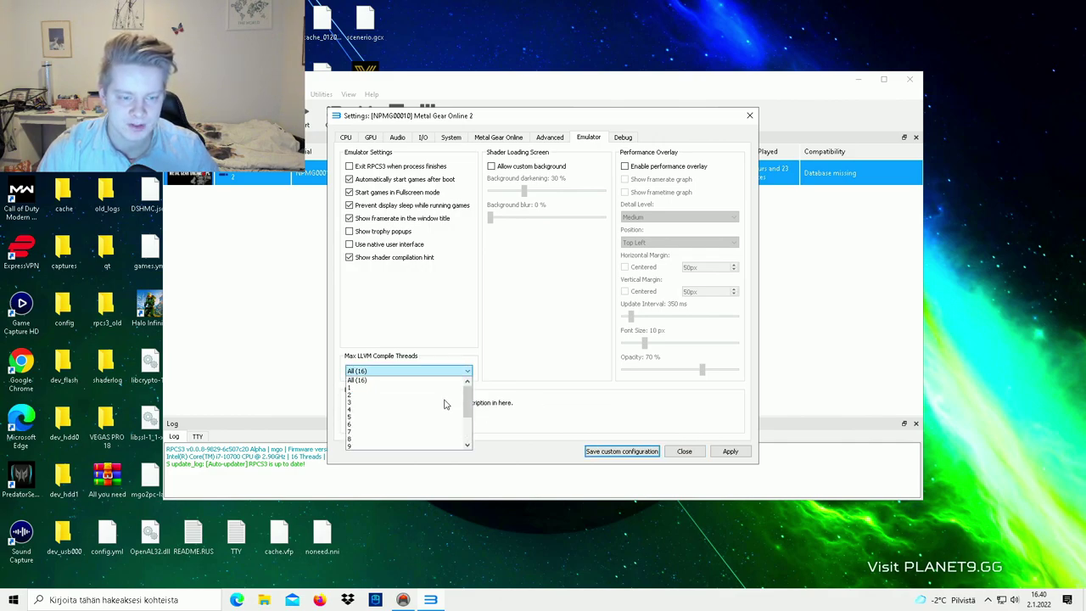
click(428, 380)
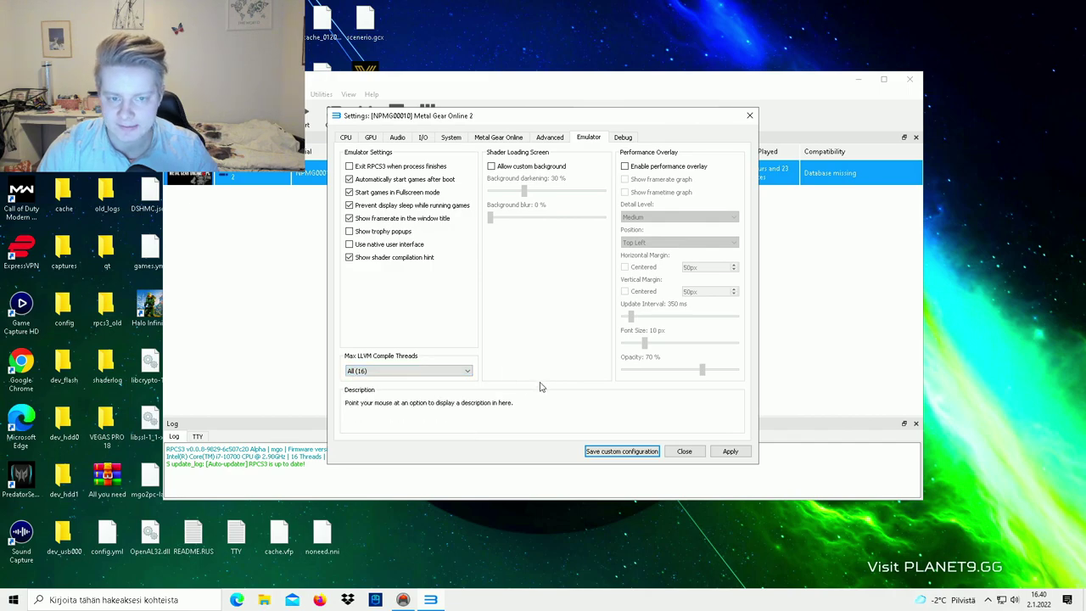
Review the debug settings, recheck the CPU, GPU, audio and system settings, and save the custom configuration
click(624, 138)
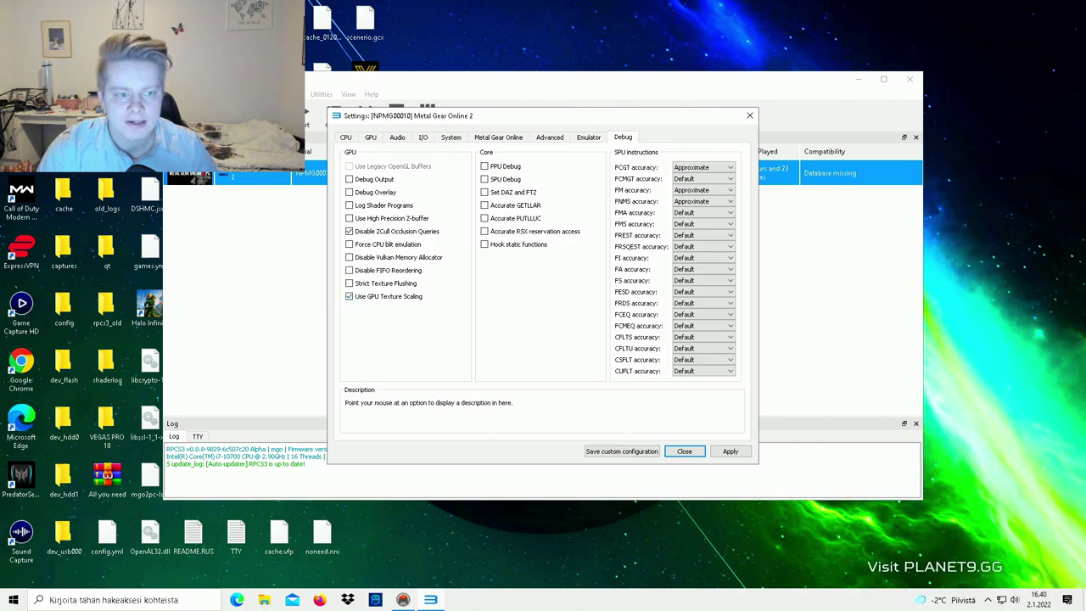
click(346, 138)
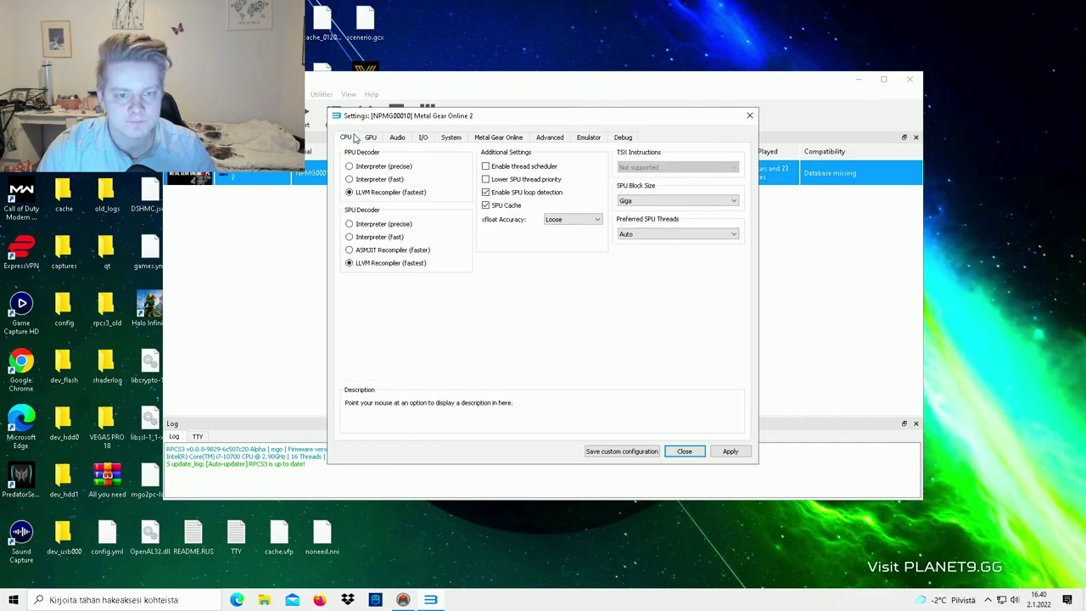
click(370, 137)
click(402, 142)
click(440, 143)
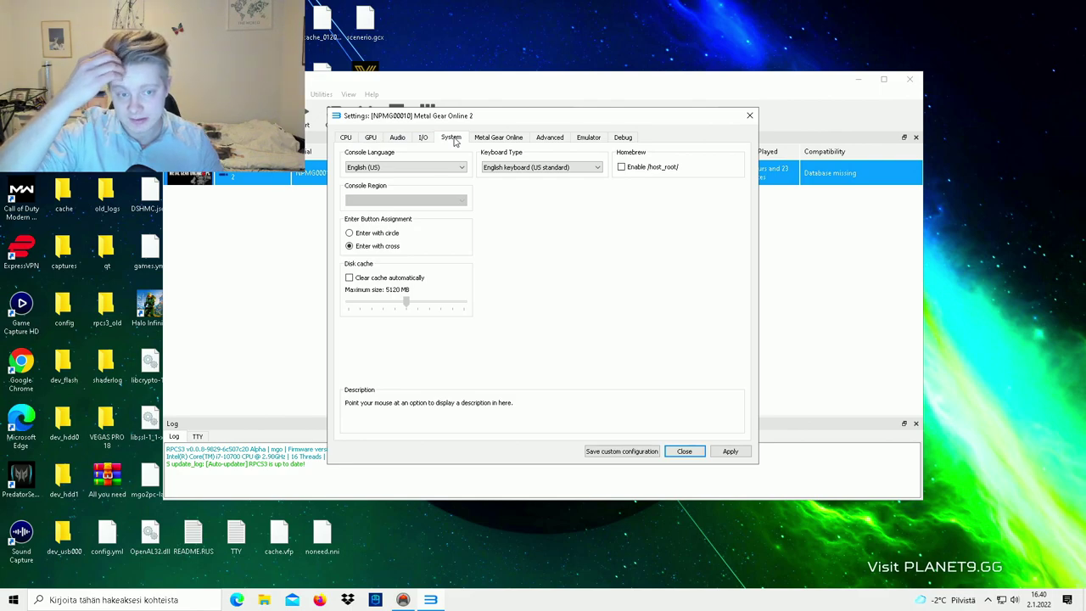
click(617, 450)
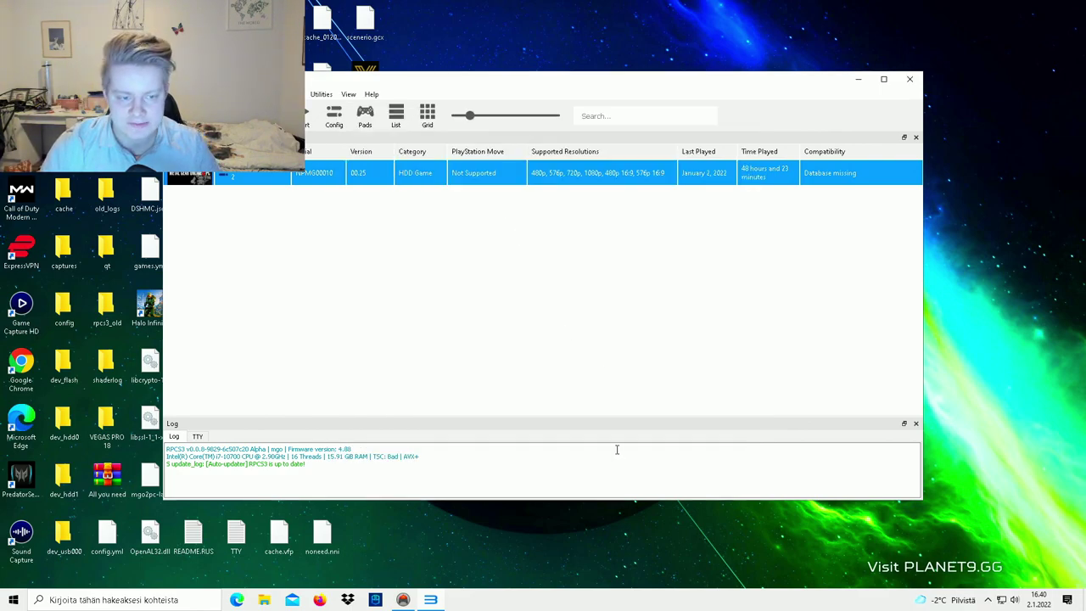
right_click(260, 181)
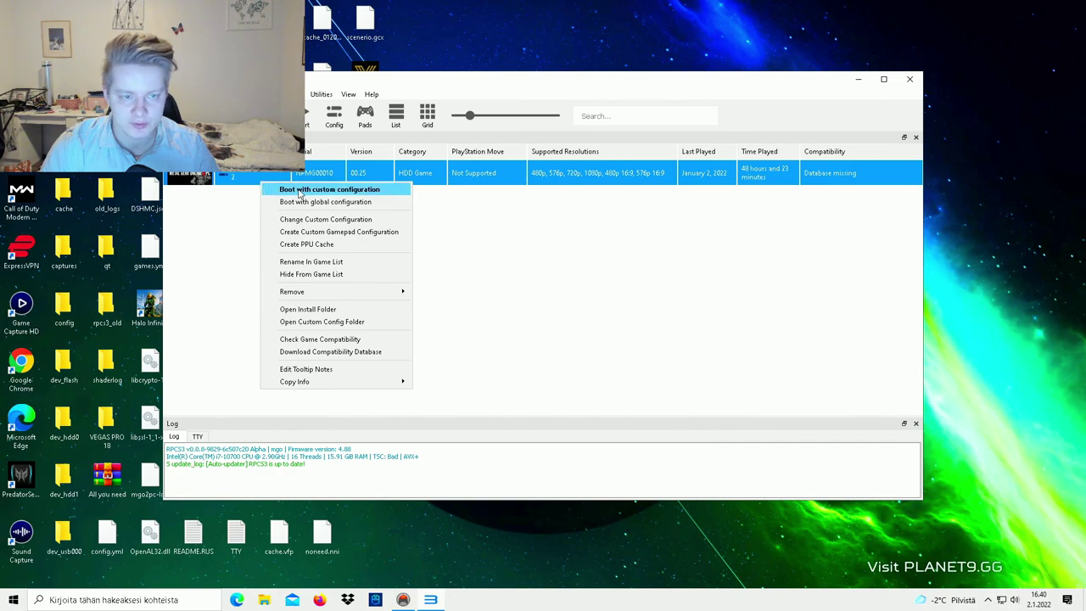
click(469, 92)
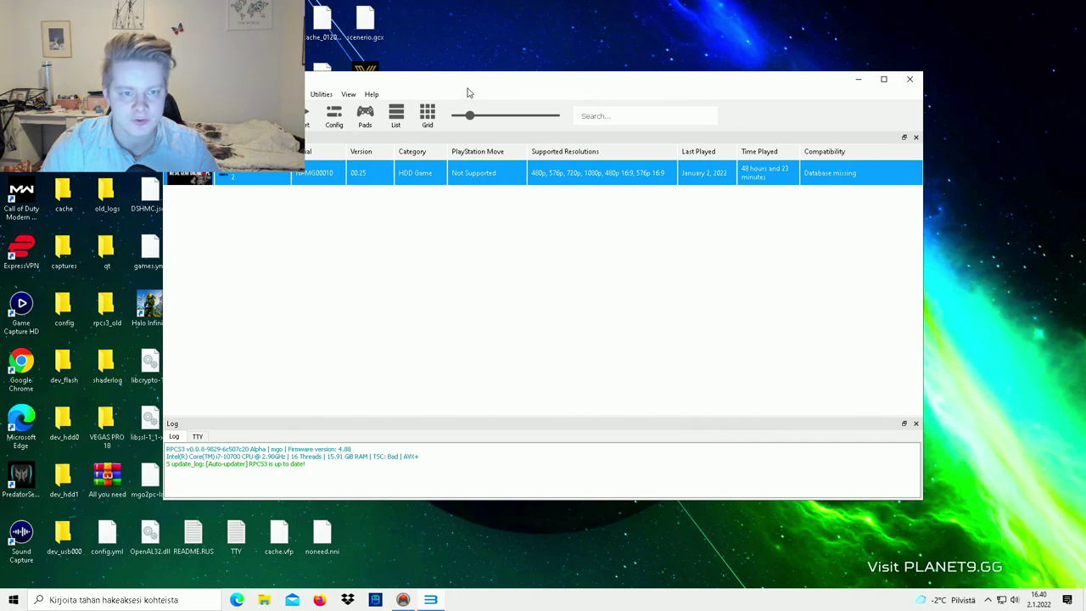
click(365, 119)
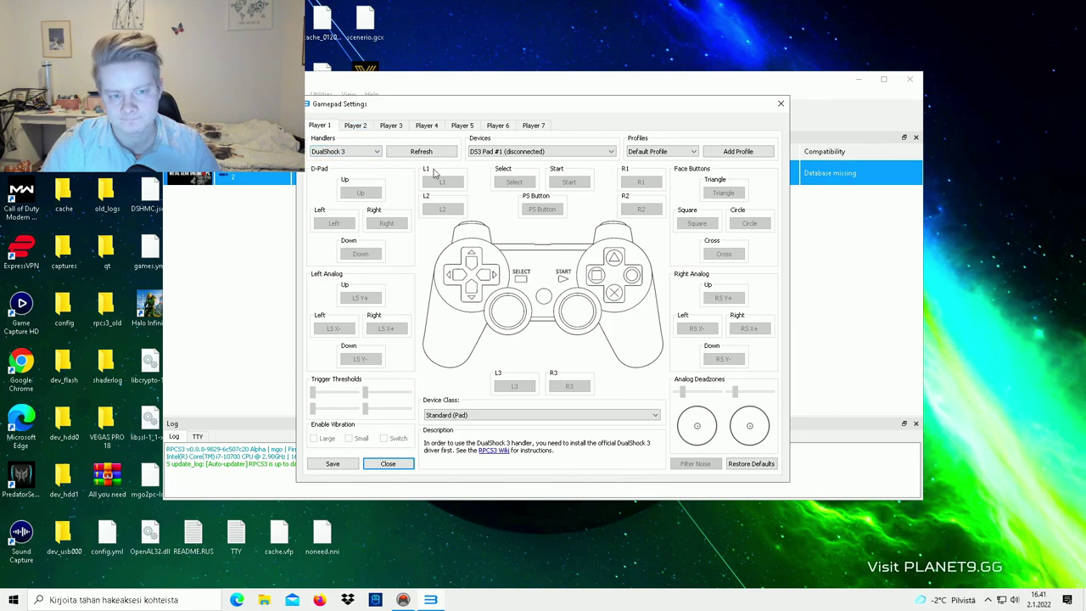
click(403, 599)
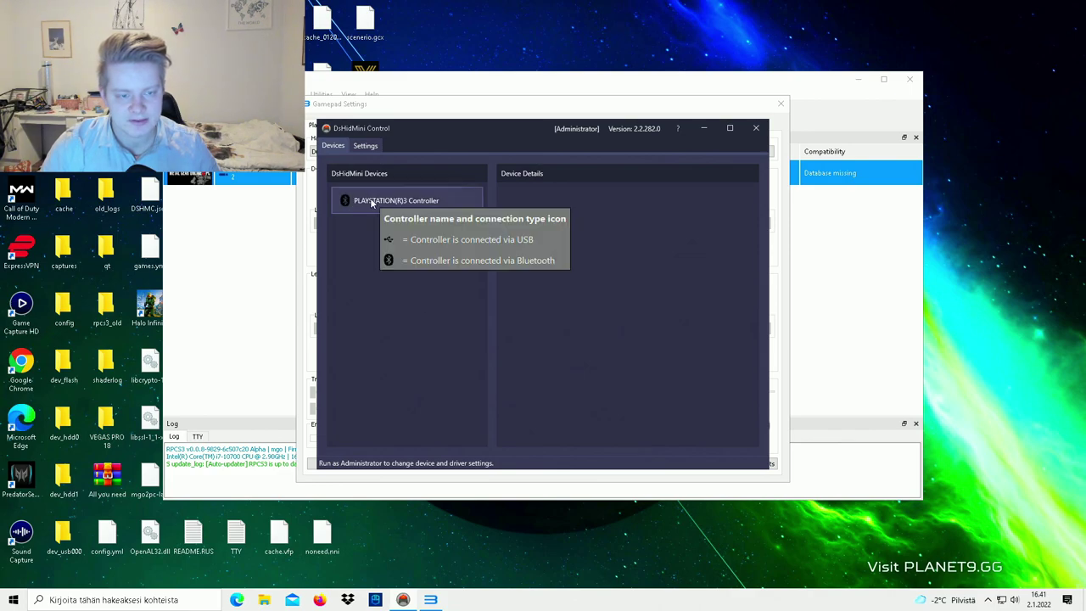
click(371, 203)
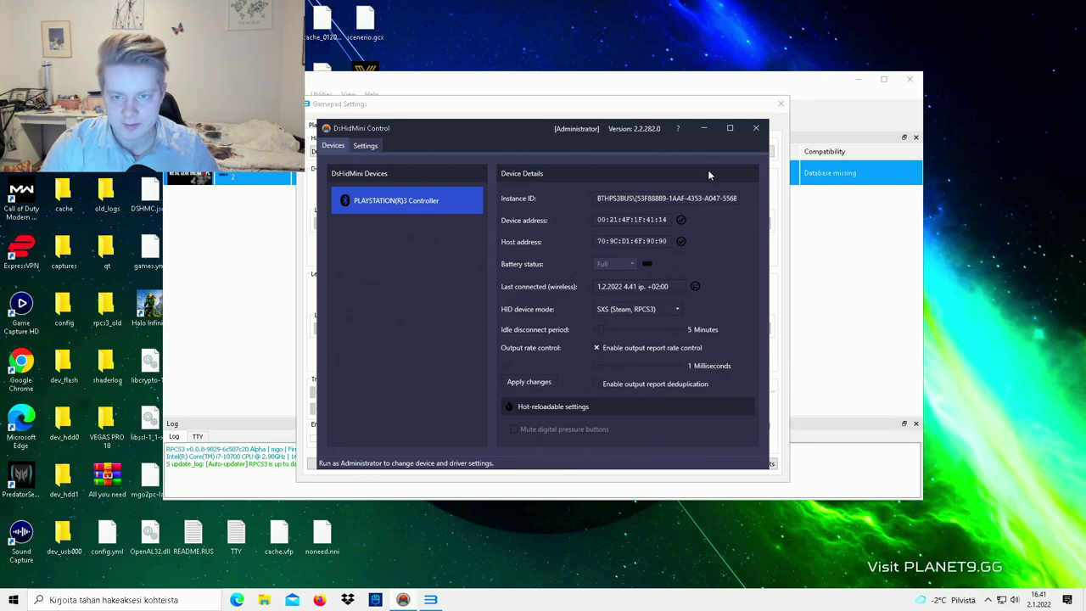
click(704, 128)
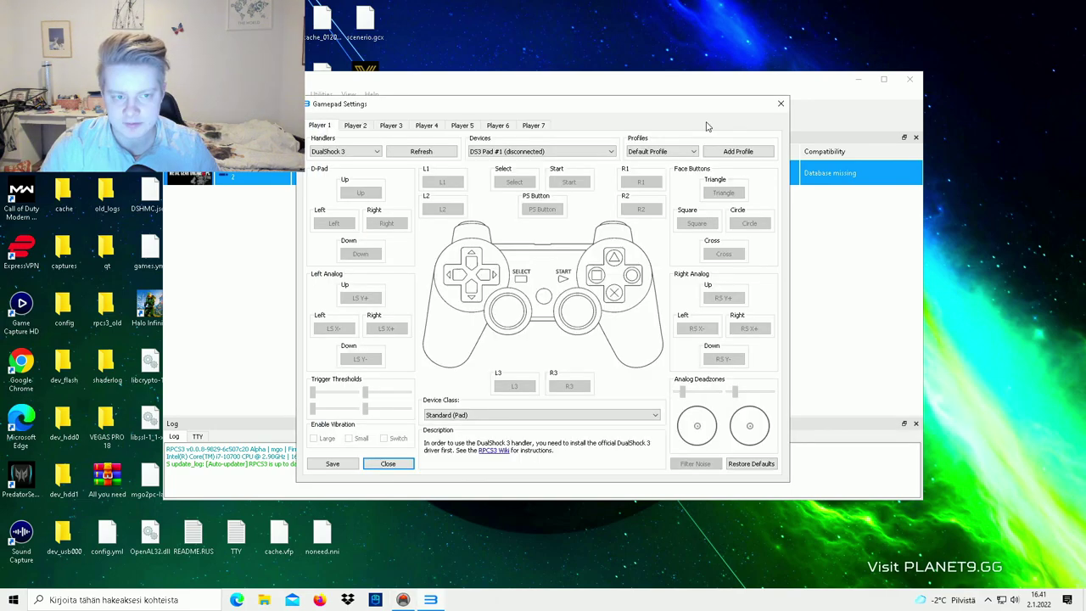
Refresh the DualShock 3 handler for Player 1 in RPCS3 and save the gamepad settings
click(407, 151)
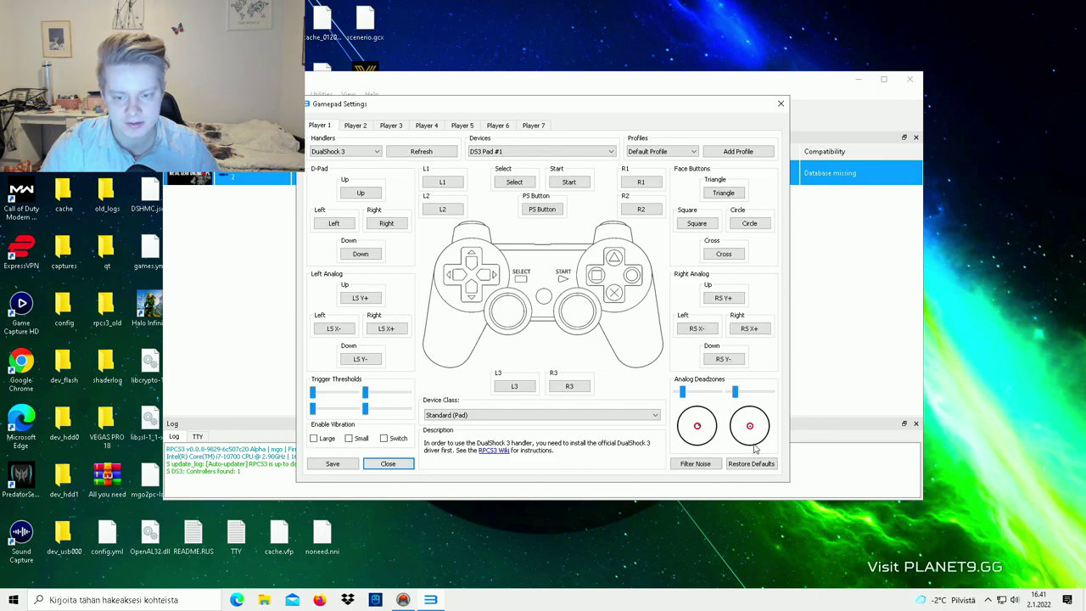
click(356, 465)
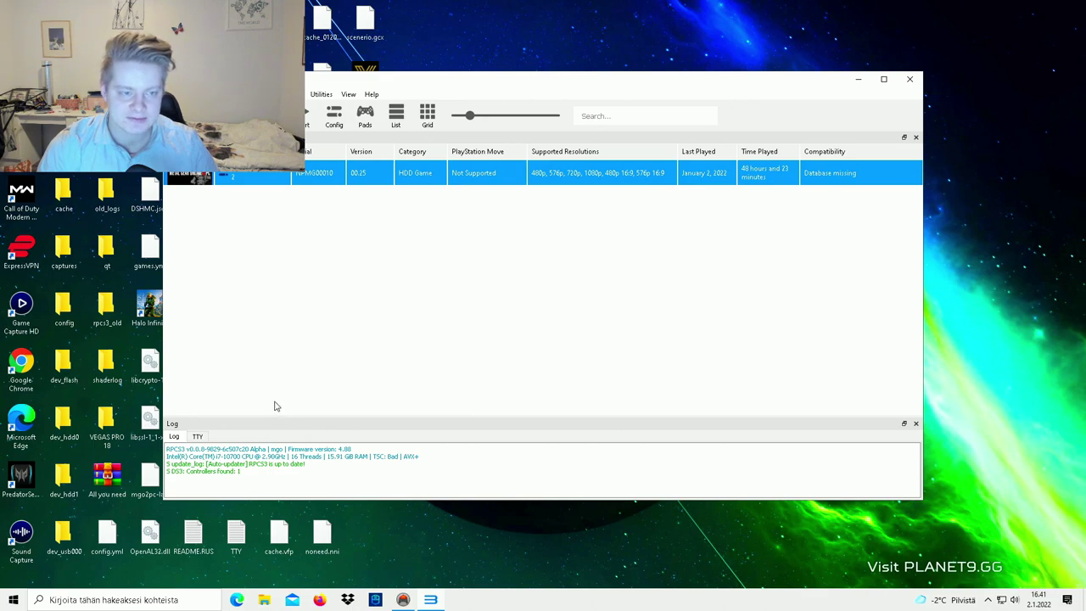
click(363, 119)
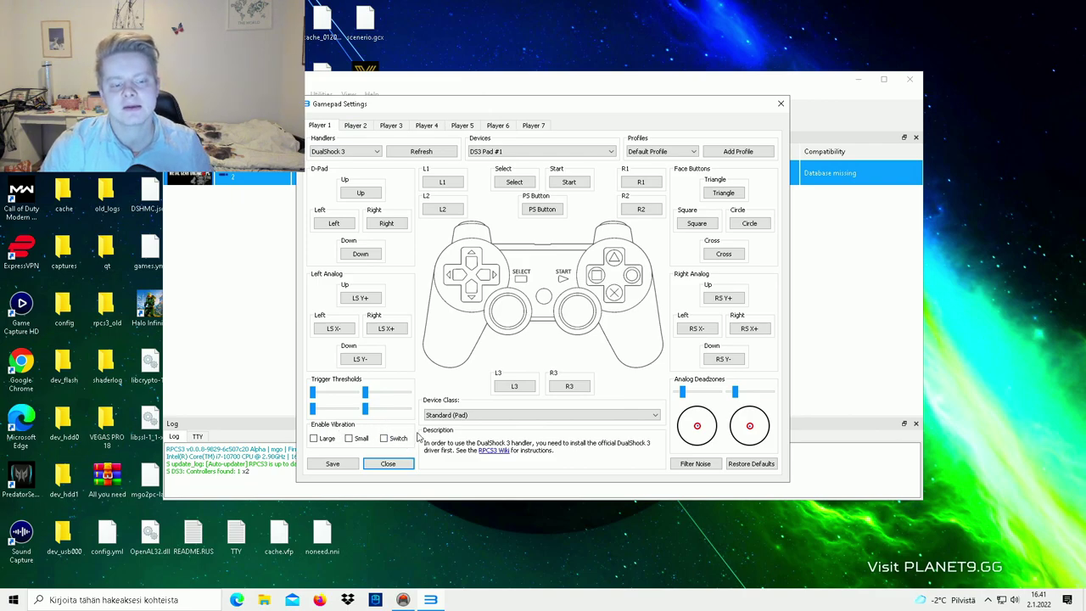
click(333, 464)
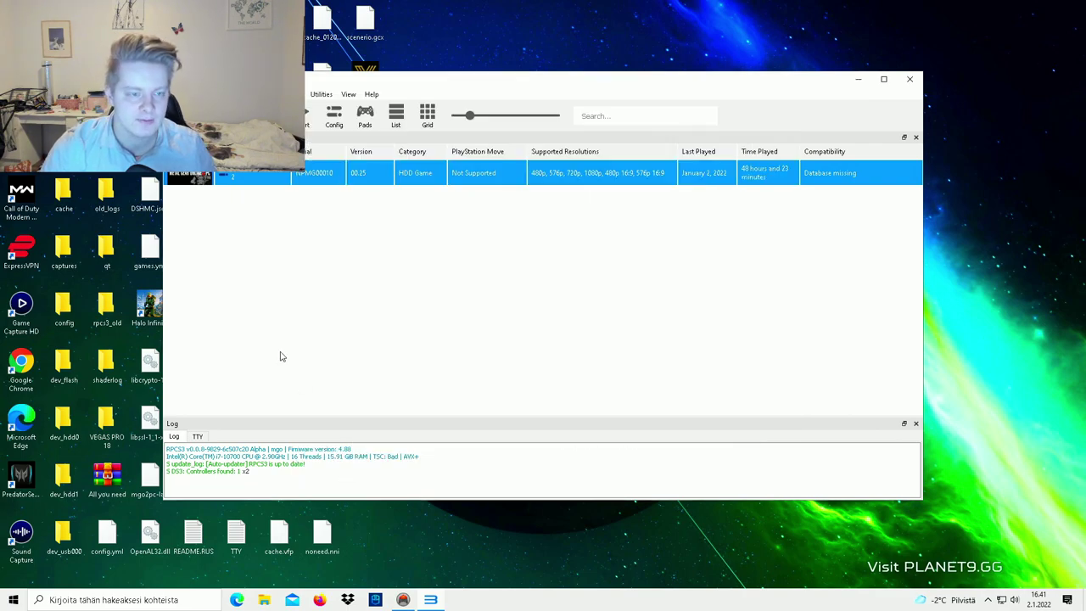
Boot Metal Gear Online 2 with its custom configuration
right_click(250, 175)
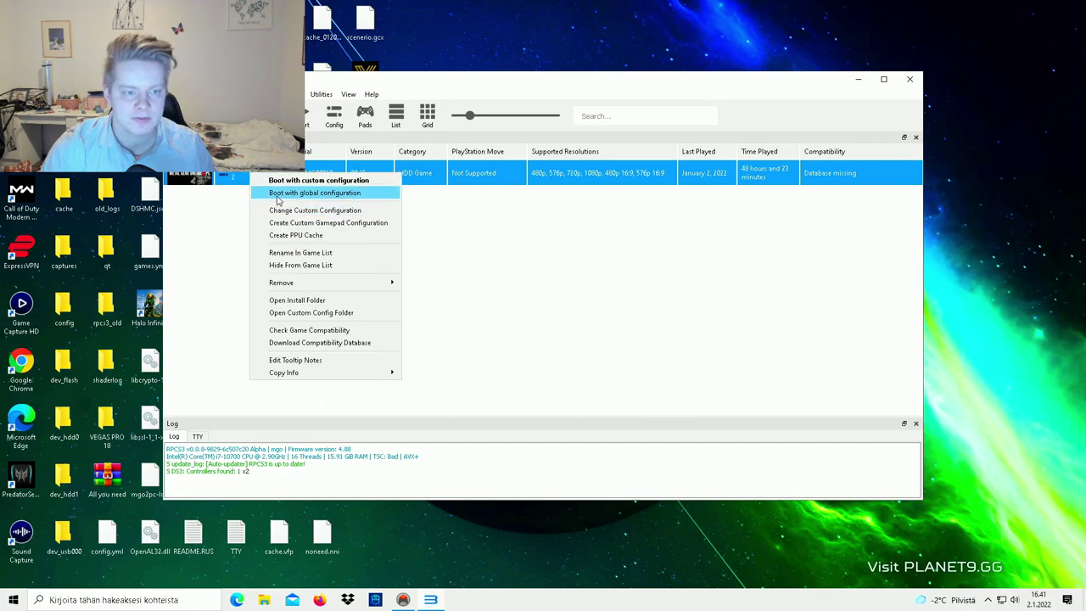
click(290, 181)
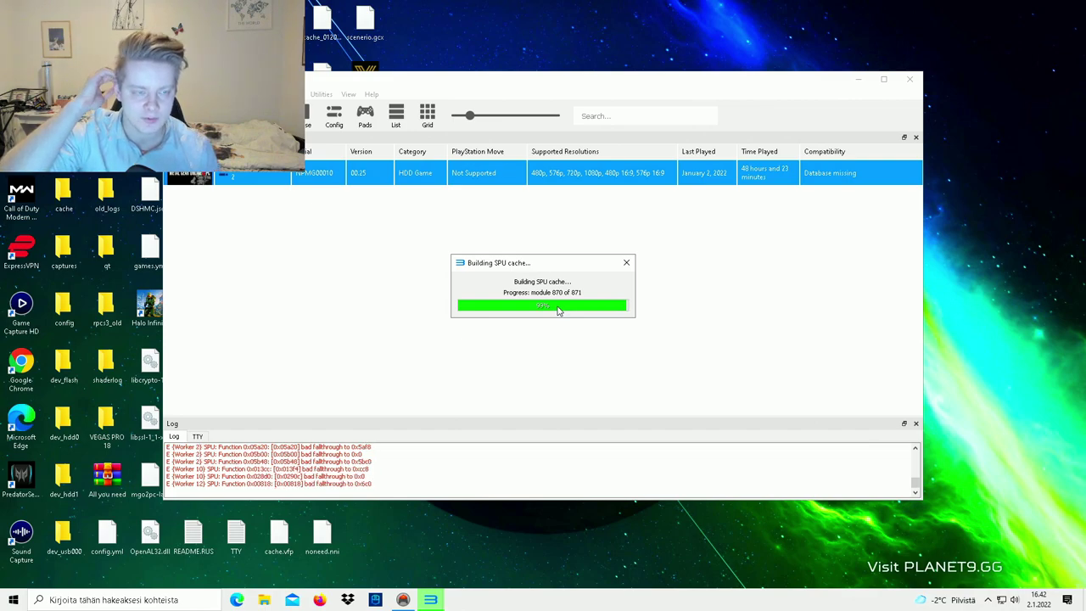
In the GeForce Experience overlay, review the performance options and FPS counter position in the HUD layout, and return to the game
key(alt+z)
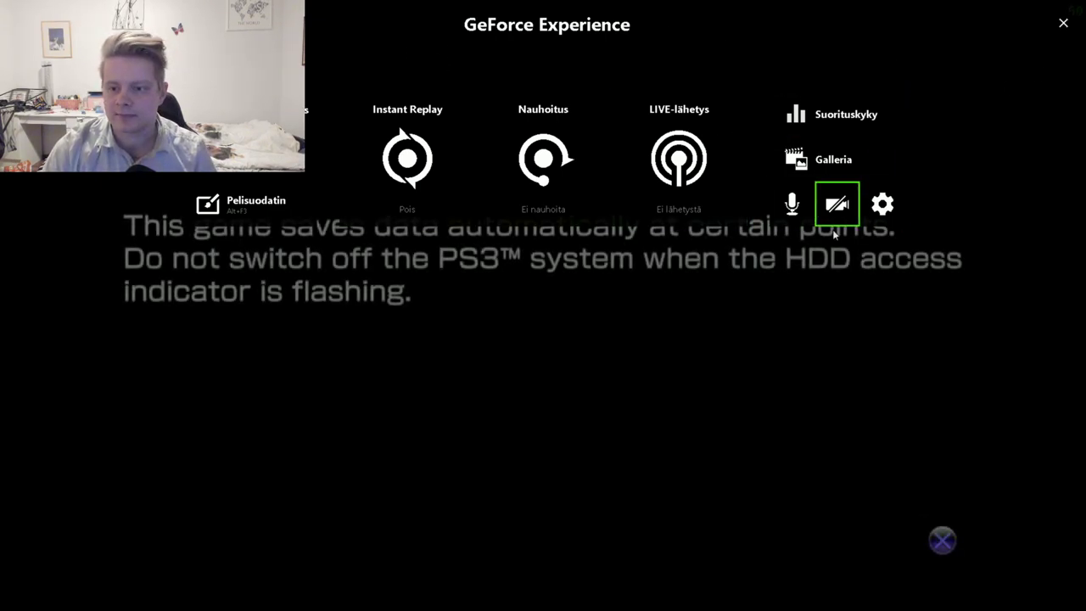
click(882, 204)
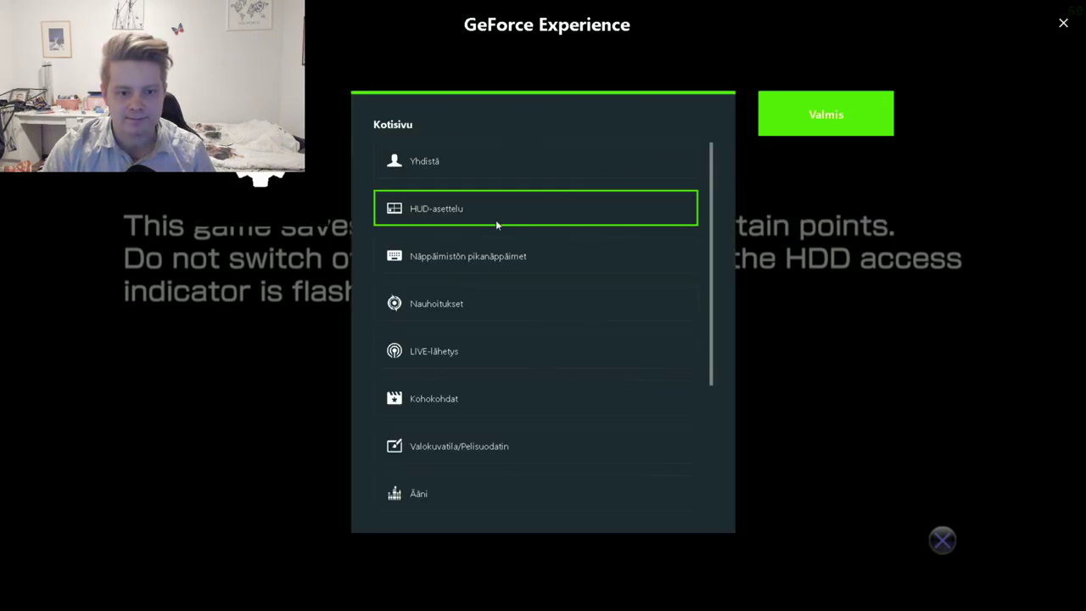
click(496, 222)
click(410, 188)
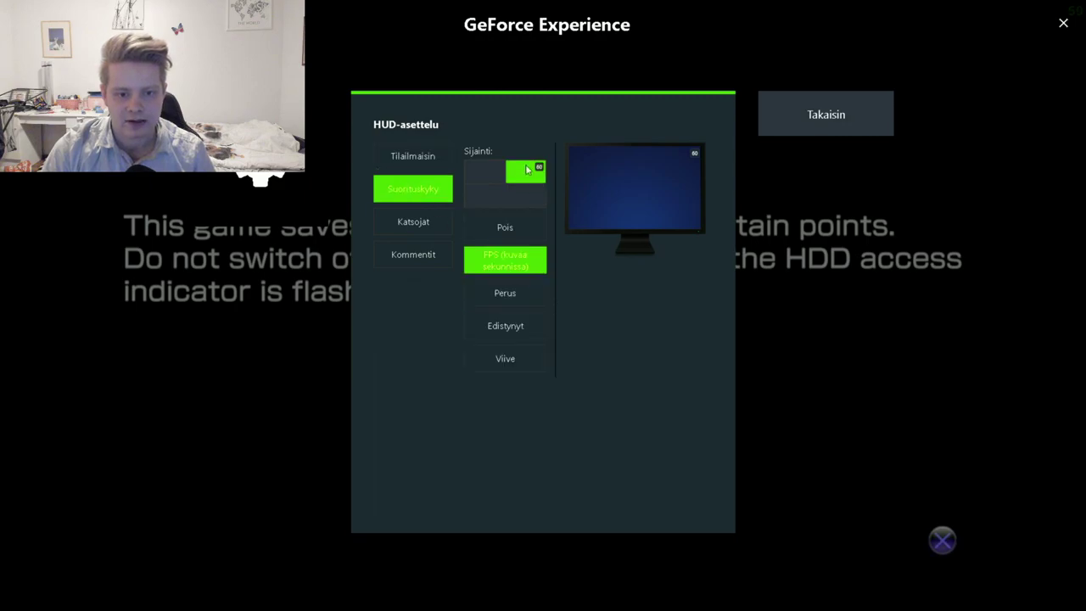
click(771, 122)
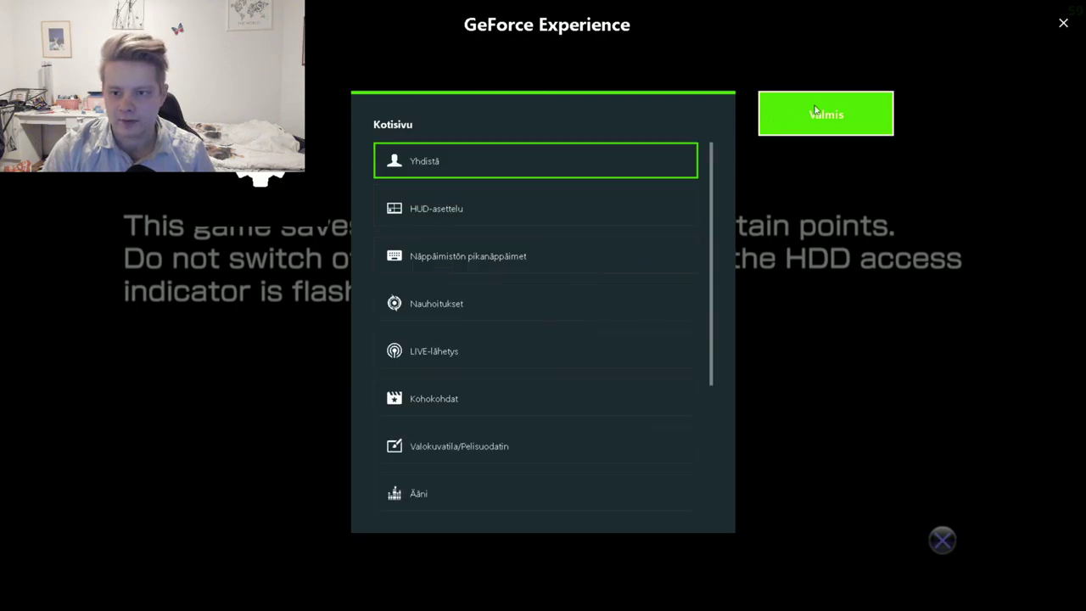
click(816, 111)
click(1060, 20)
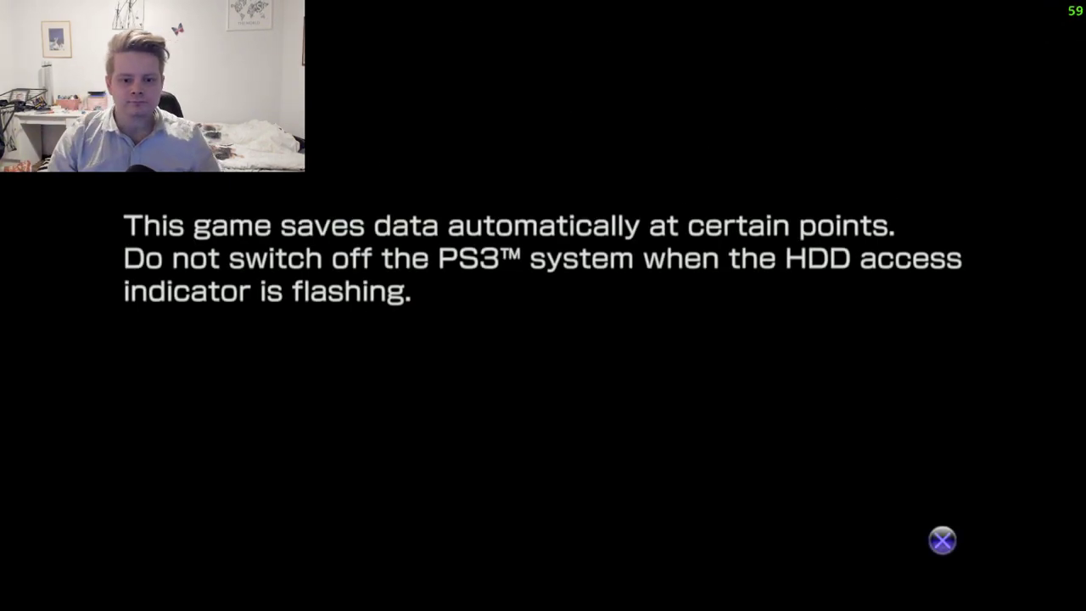
Read through the MGO Client Ver.2.00 update notes in fullscreen and agree to the terms
key(alt+Return)
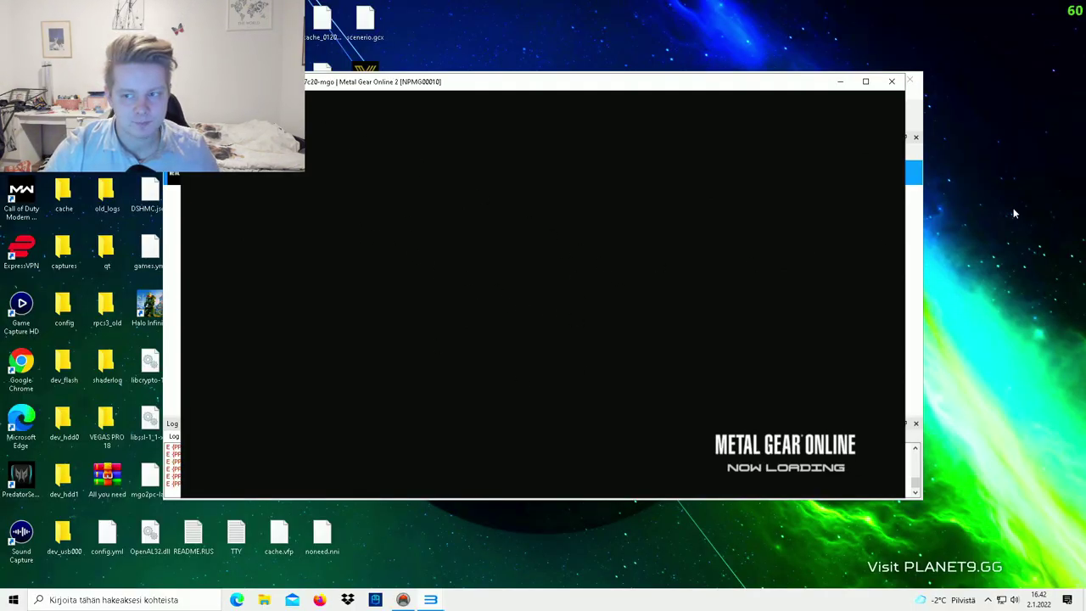
key(alt+Return)
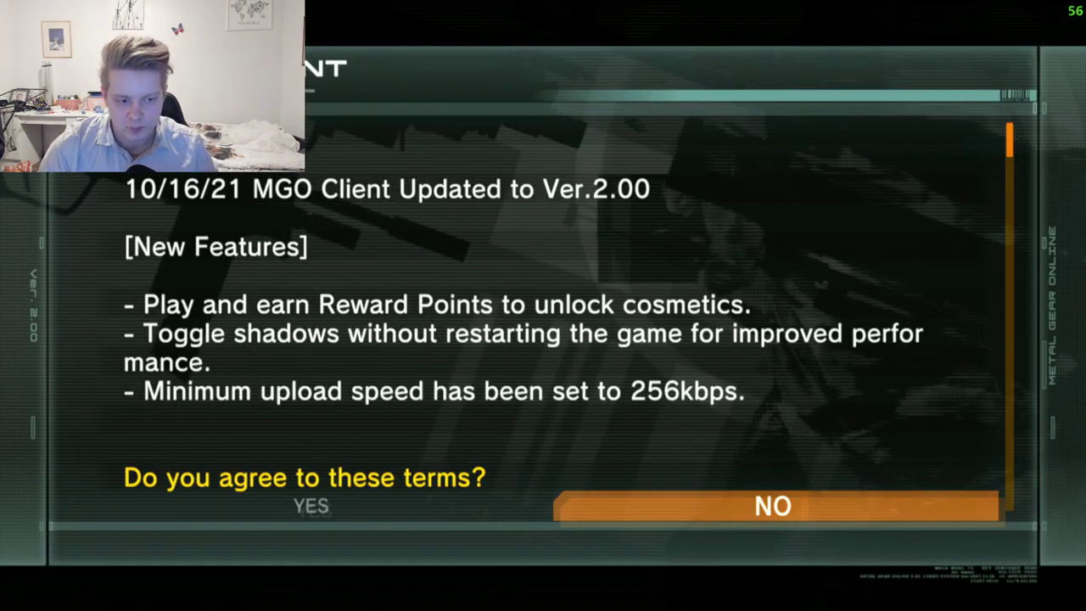
key(Down)
key(Down)
key(Down)
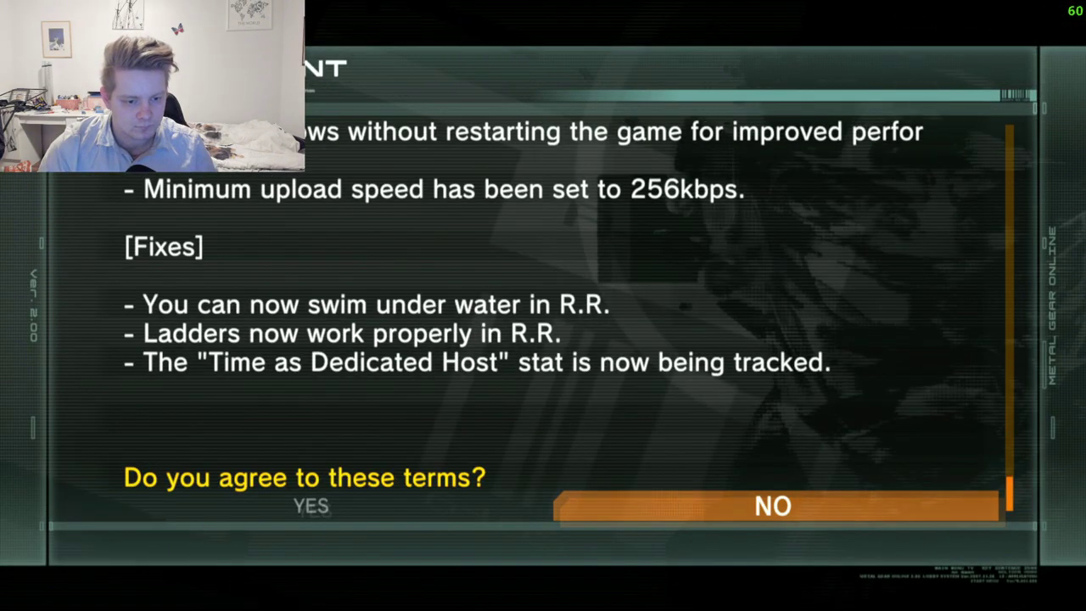
key(Return)
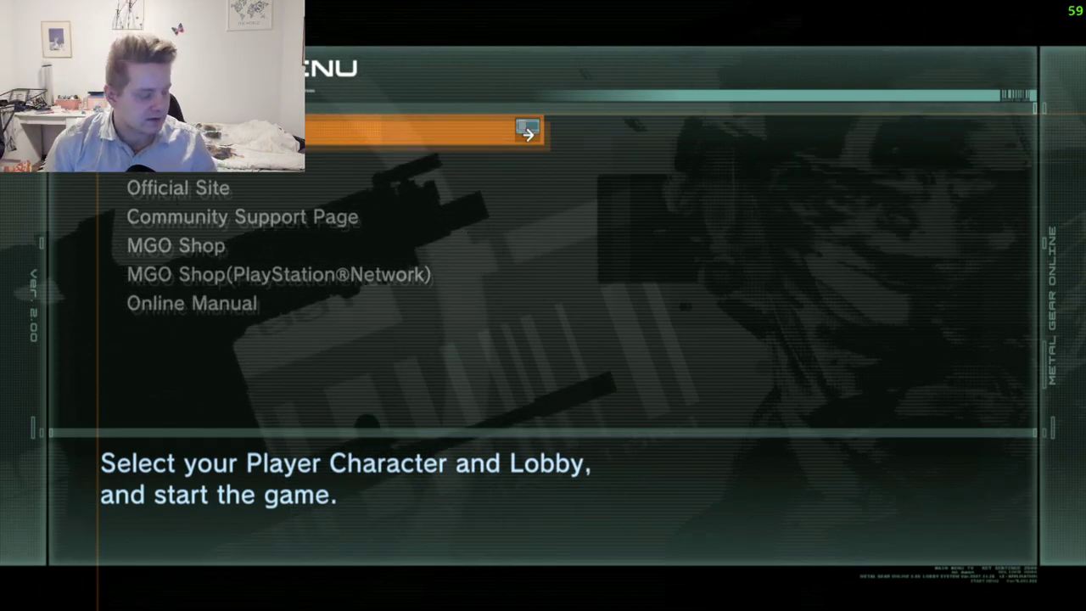
Check the Upload Limit in the game's network options and return to the main menu
key(Down)
key(Return)
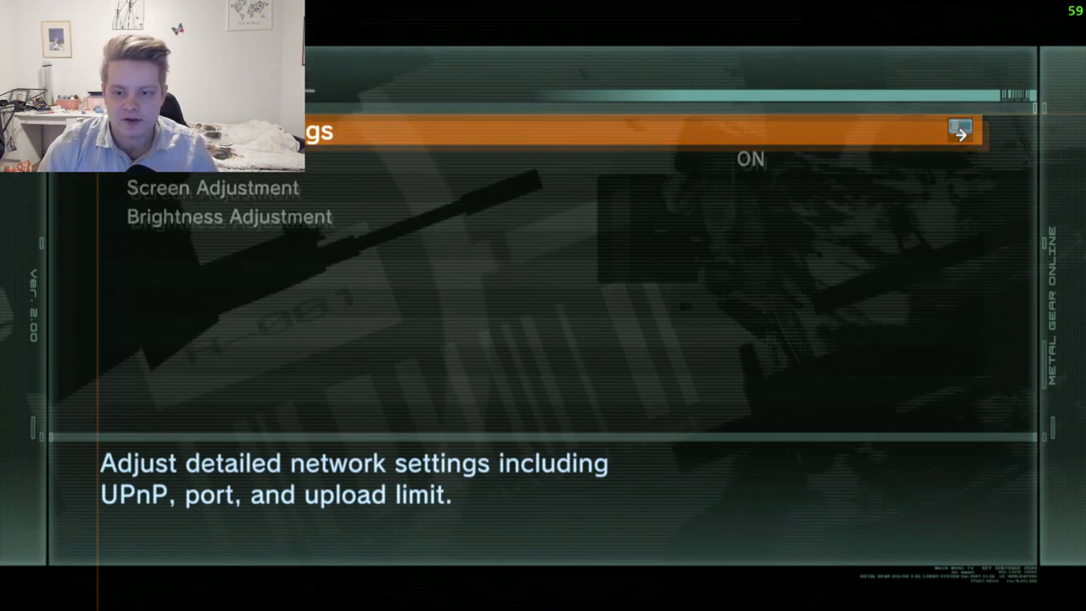
key(Return)
key(Down)
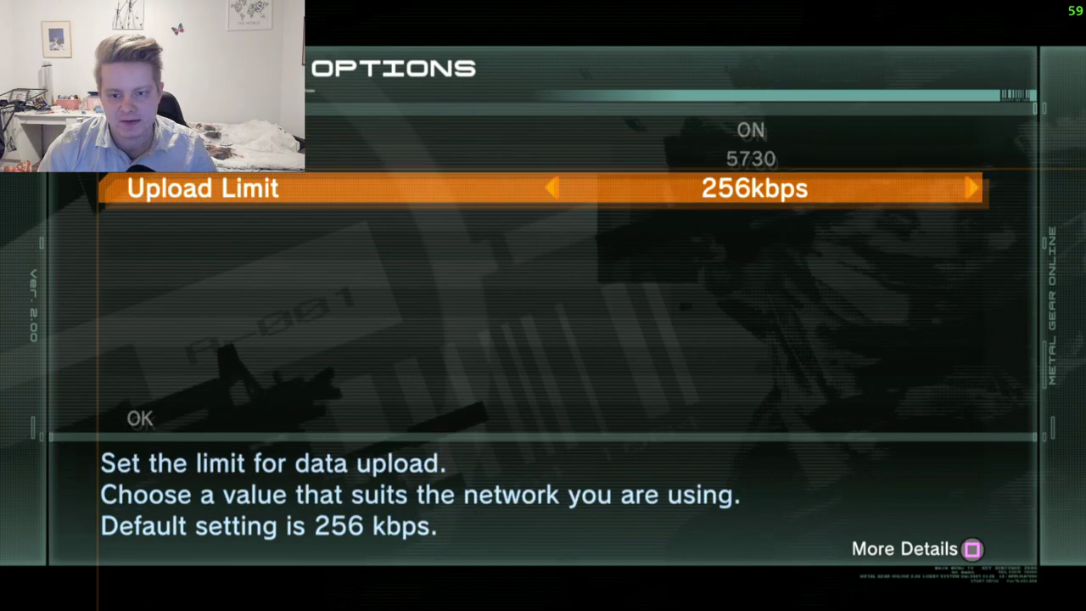
key(Escape)
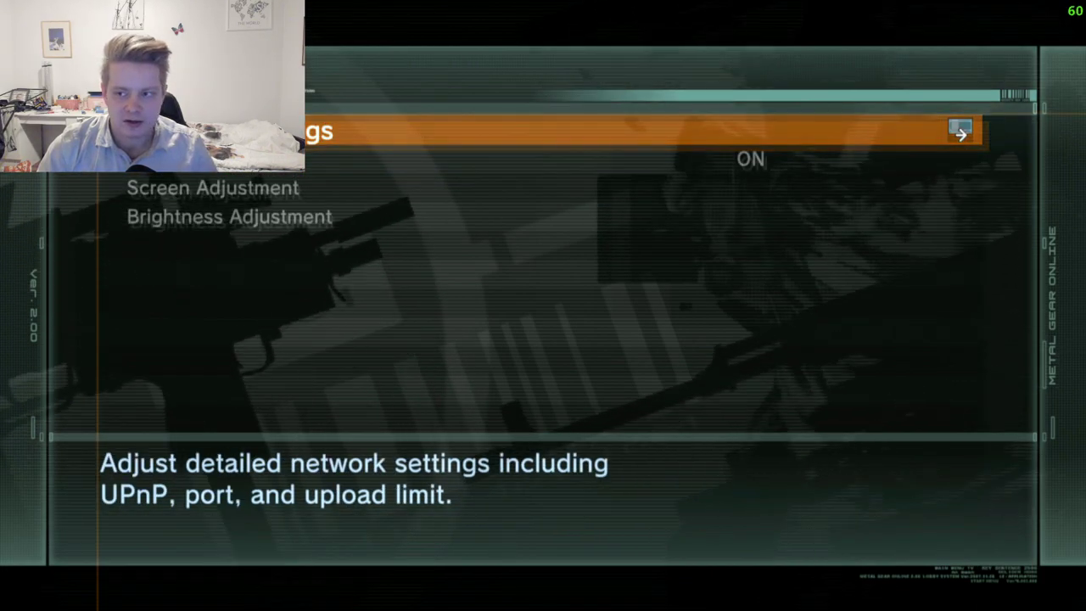
key(Escape)
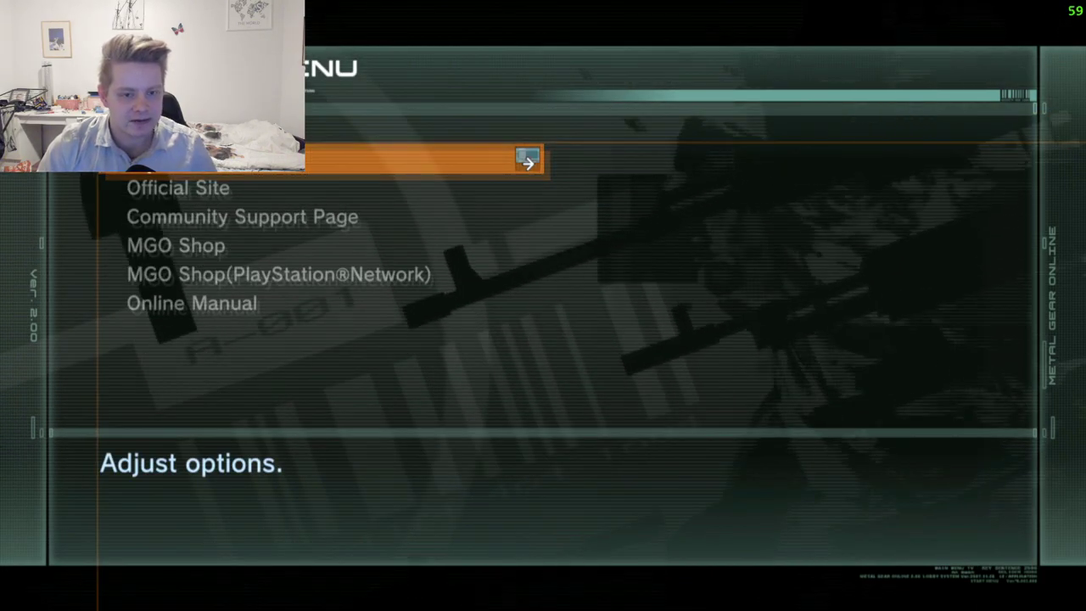
Look over the UPnP, port and upload limit entries in the network settings, and return to the main menu
key(Return)
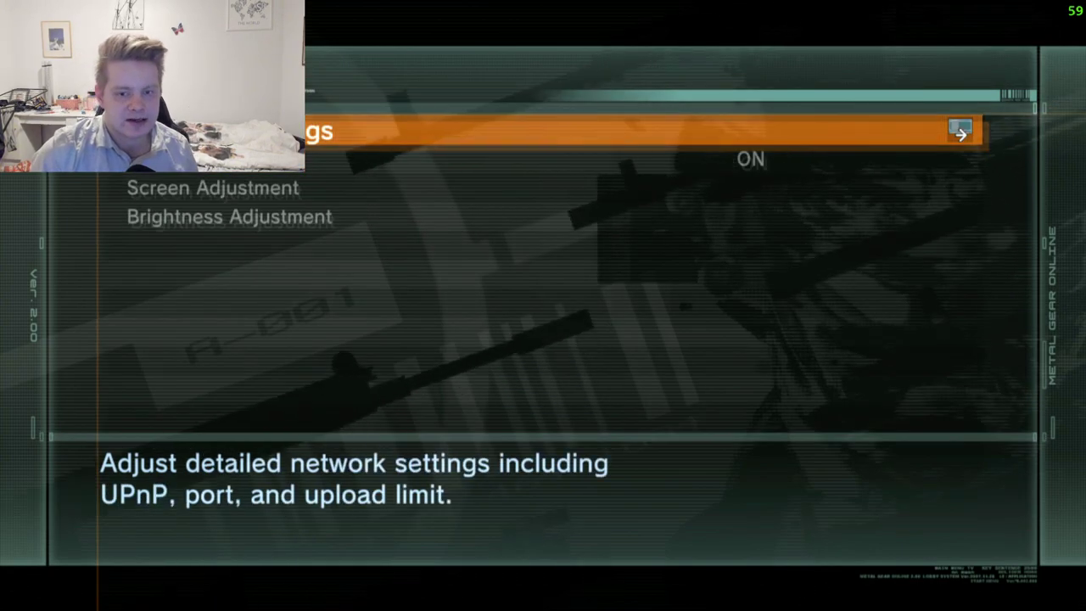
key(Return)
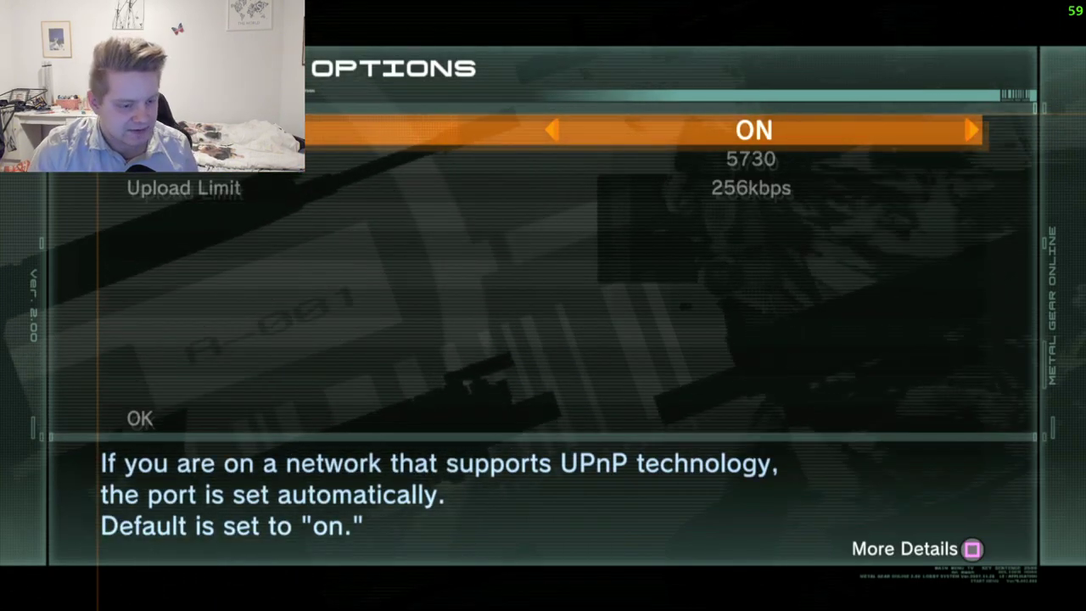
key(Escape)
key(Escape)
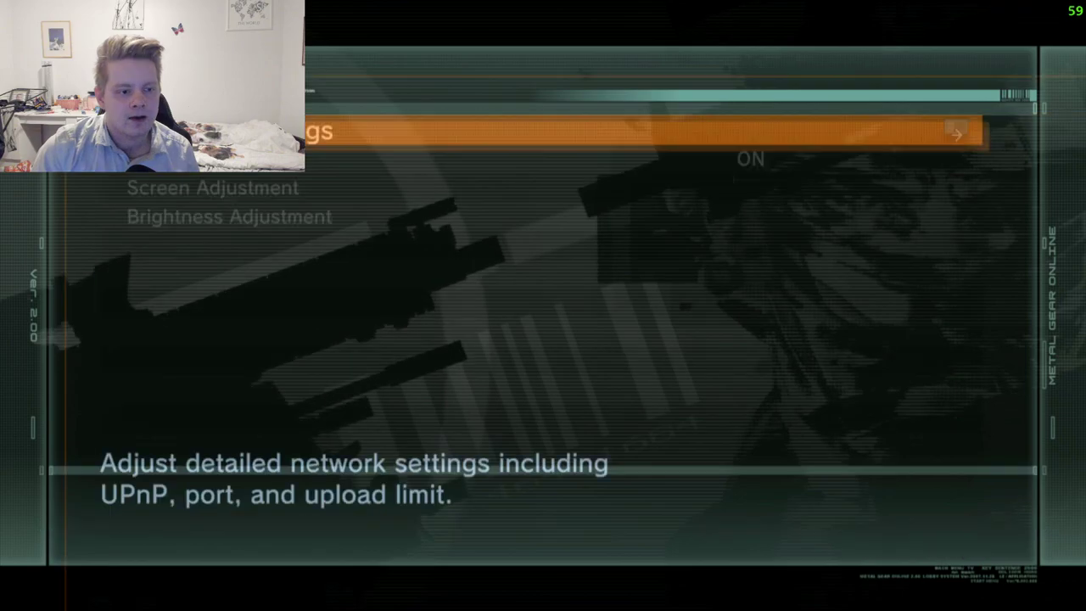
Reopen the game options and check the blood effects setting
key(Up)
key(Down)
key(Return)
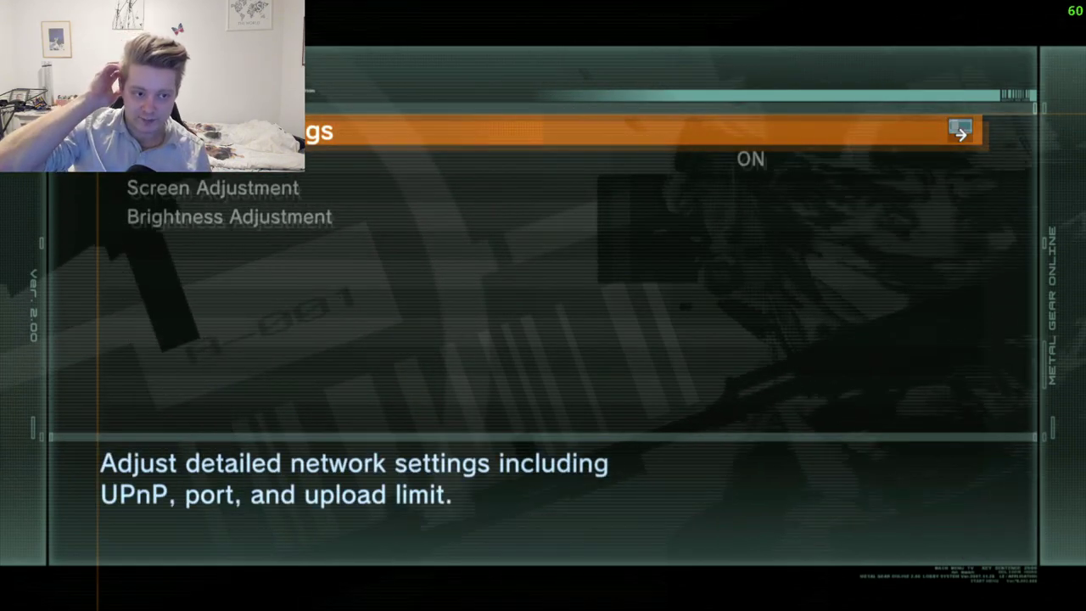
key(Down)
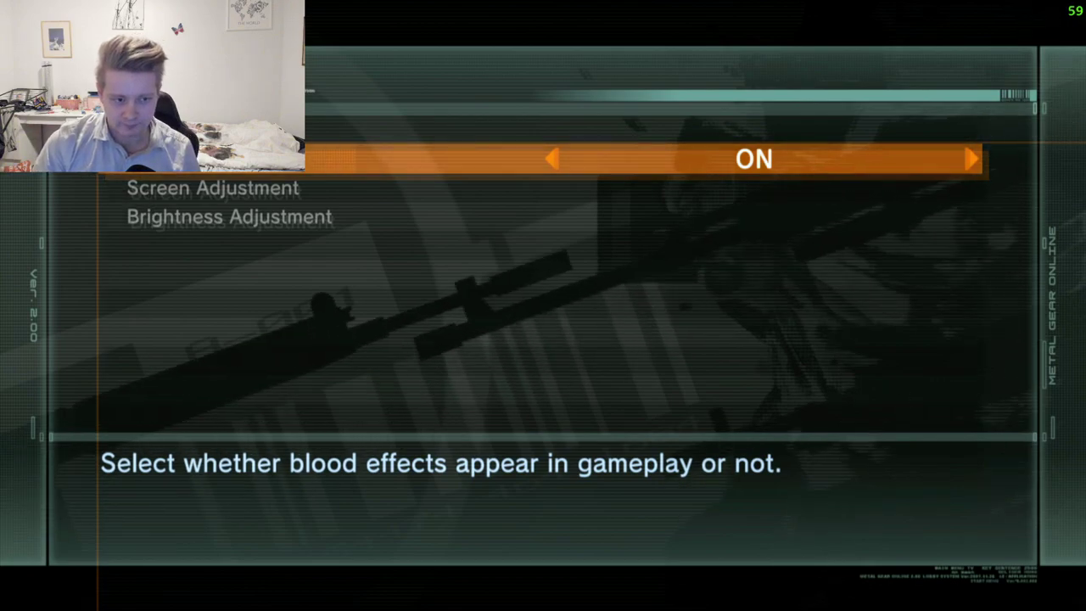
In the network settings, change the port used for hosting games to 5732
key(Up)
key(Return)
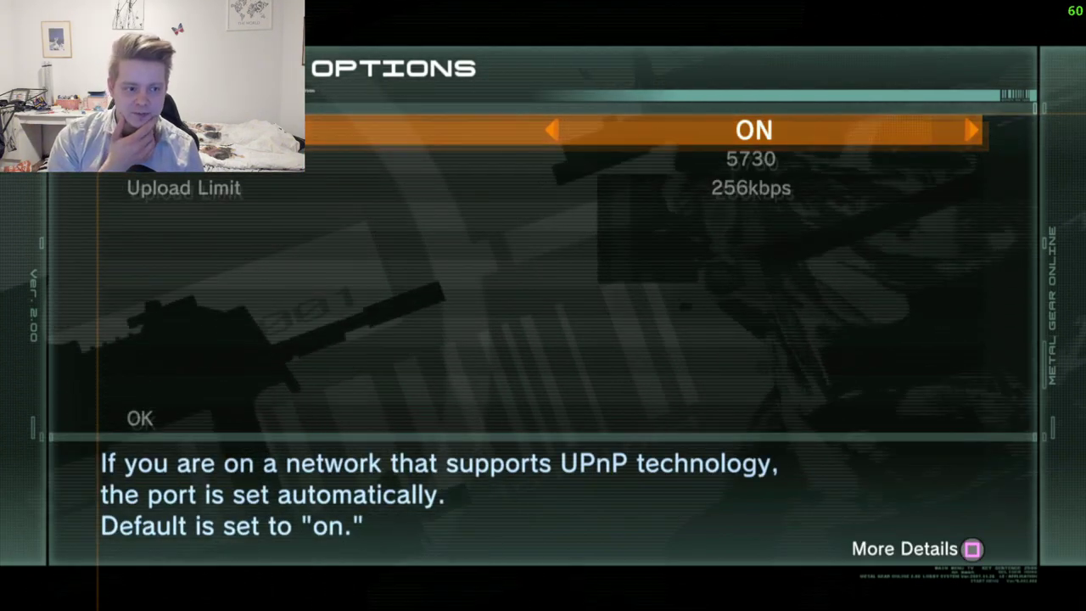
key(Down)
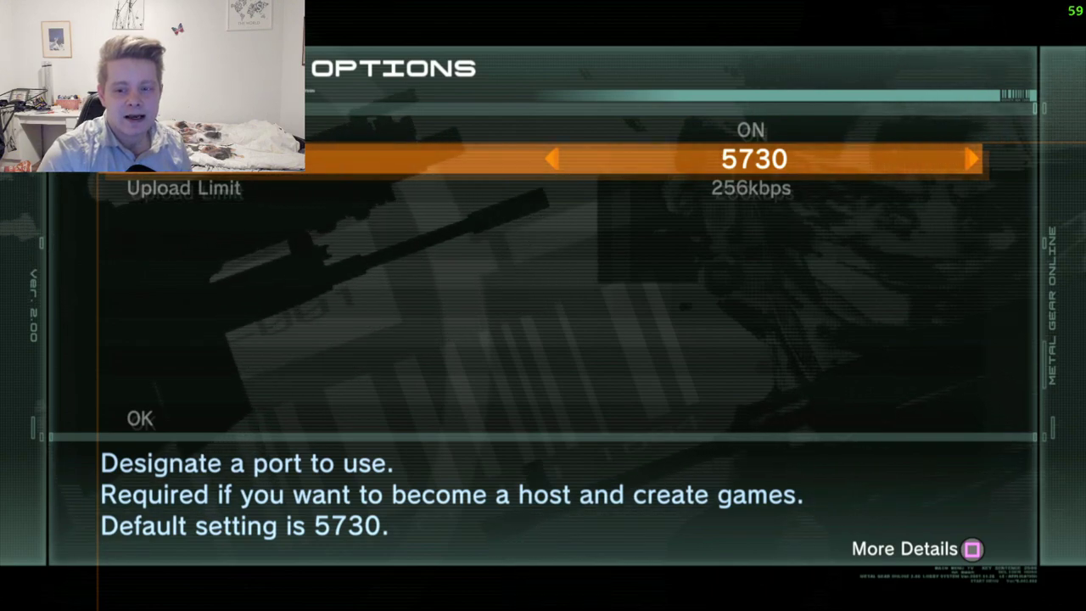
key(Right)
key(Right)
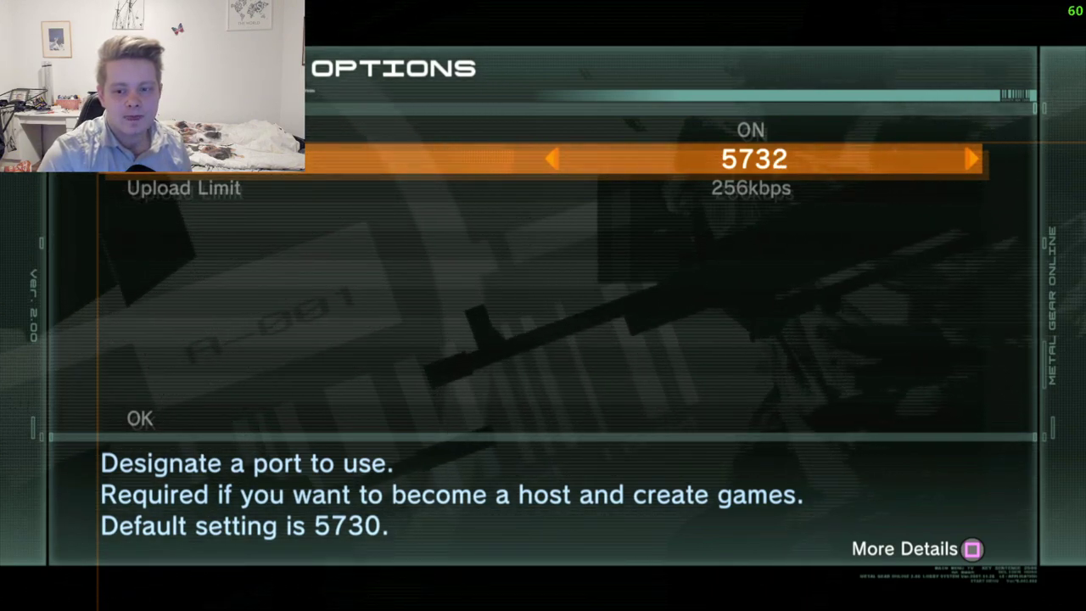